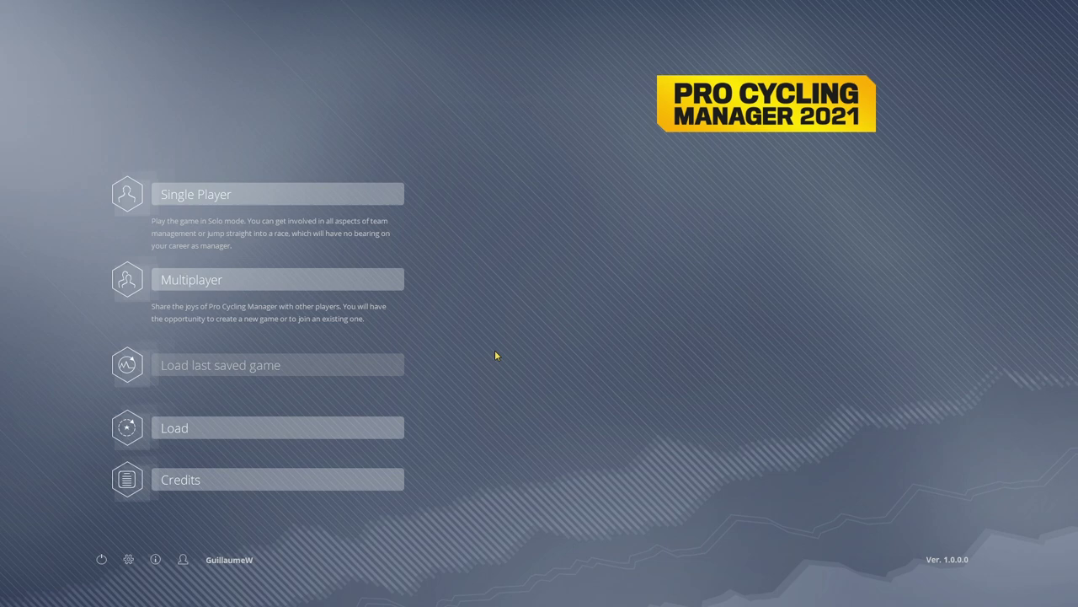
# View the Tour de France stages in the single-player race selection, and return to the main menu.
pyautogui.click(210, 202)
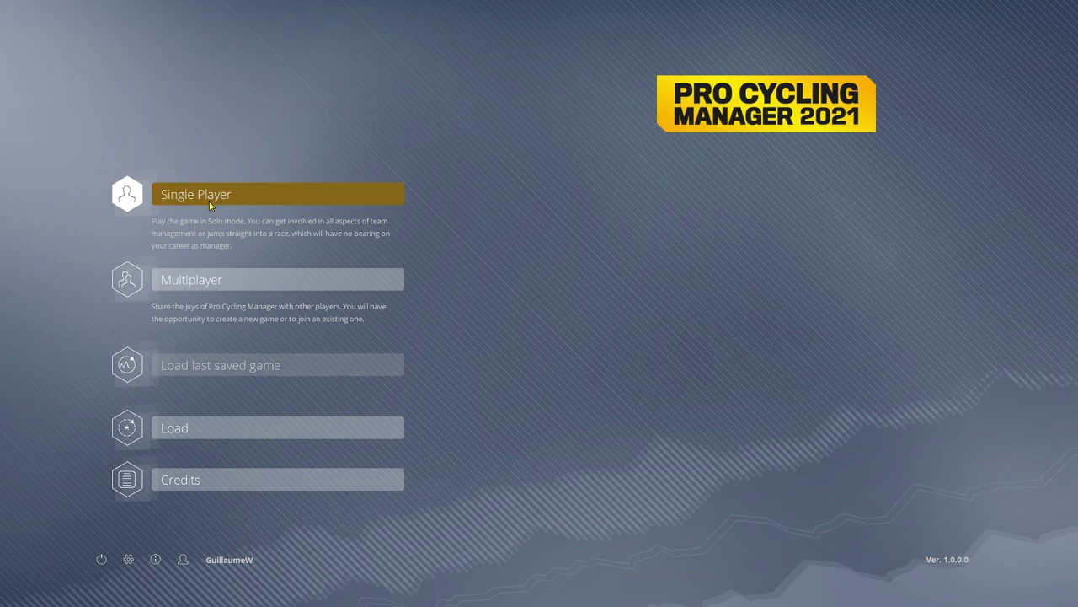
pyautogui.click(301, 363)
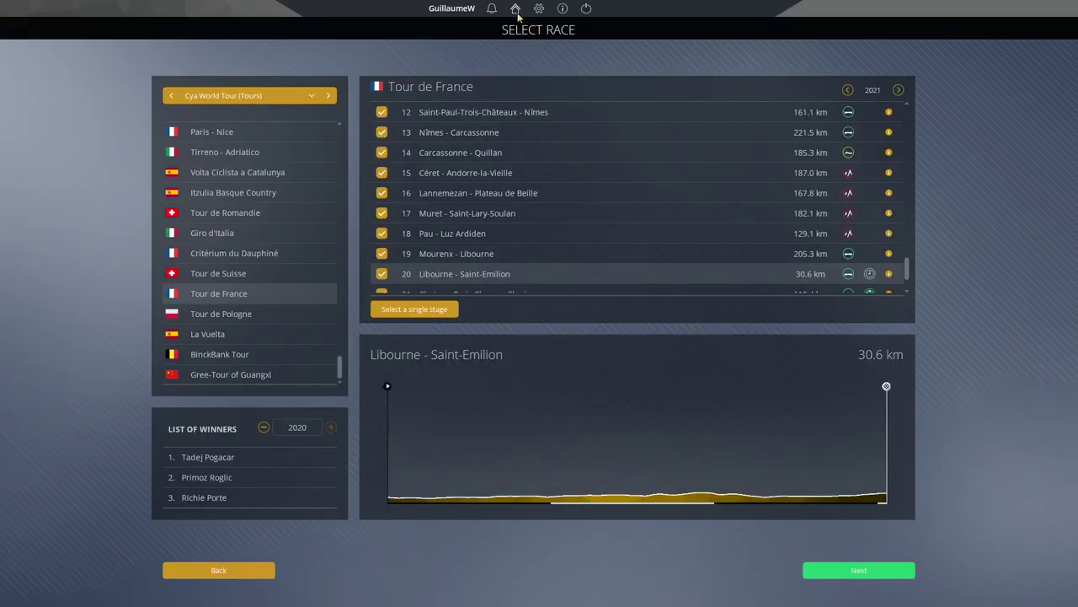
pyautogui.click(514, 12)
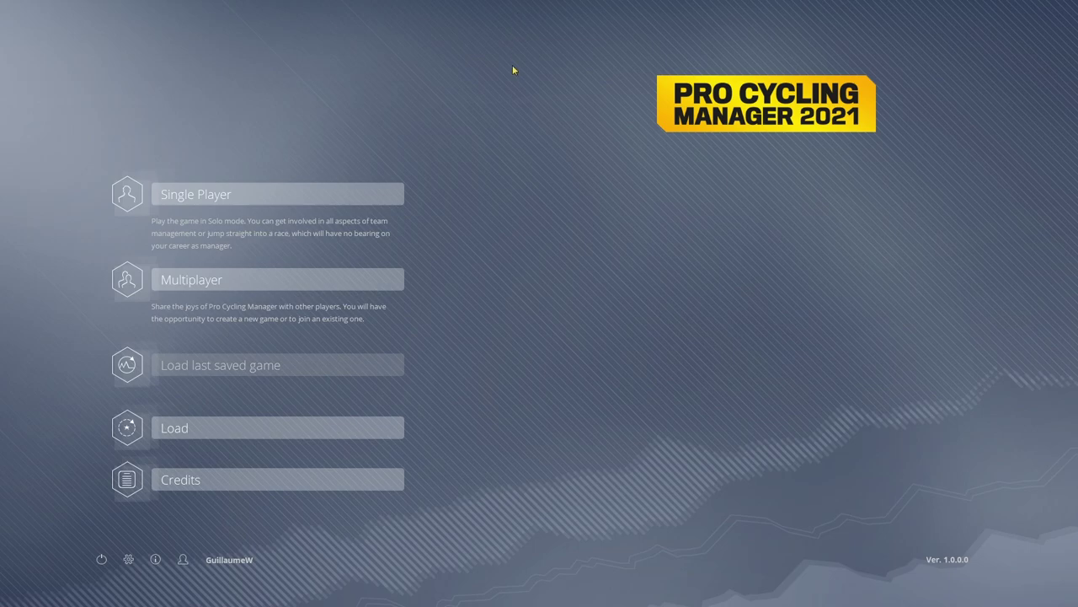
# Open the List of starters editor from the modding settings and look through its riders.
pyautogui.click(128, 559)
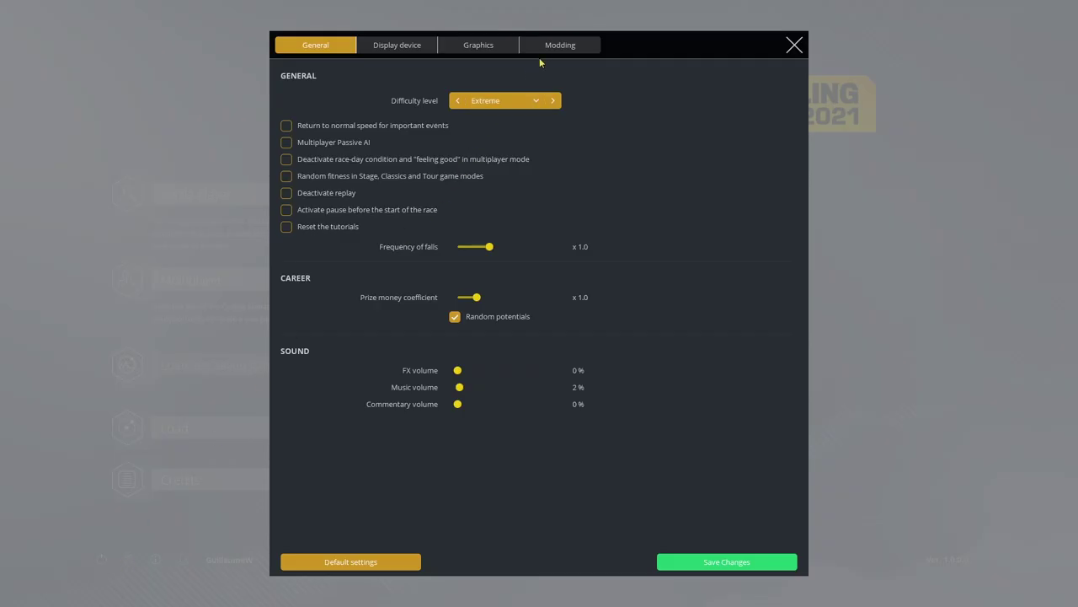
pyautogui.click(545, 46)
pyautogui.click(339, 105)
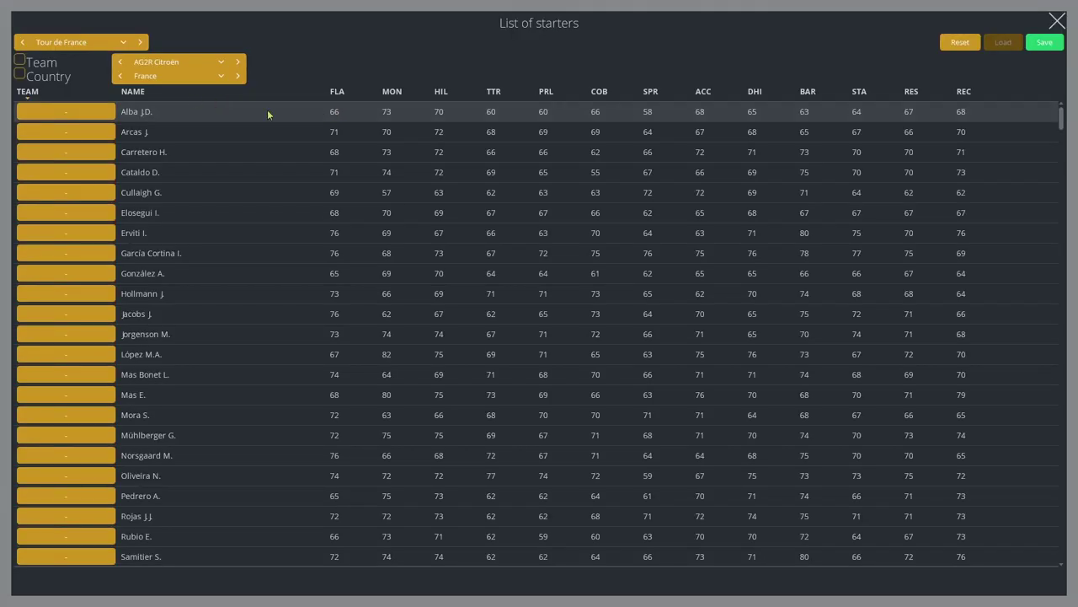
pyautogui.scroll(-4, 452, 222)
pyautogui.scroll(4, 446, 229)
# Choose Tour de Suisse as the race and limit the rider list to the AG2R Citroën team.
pyautogui.click(73, 44)
pyautogui.scroll(-2, 94, 141)
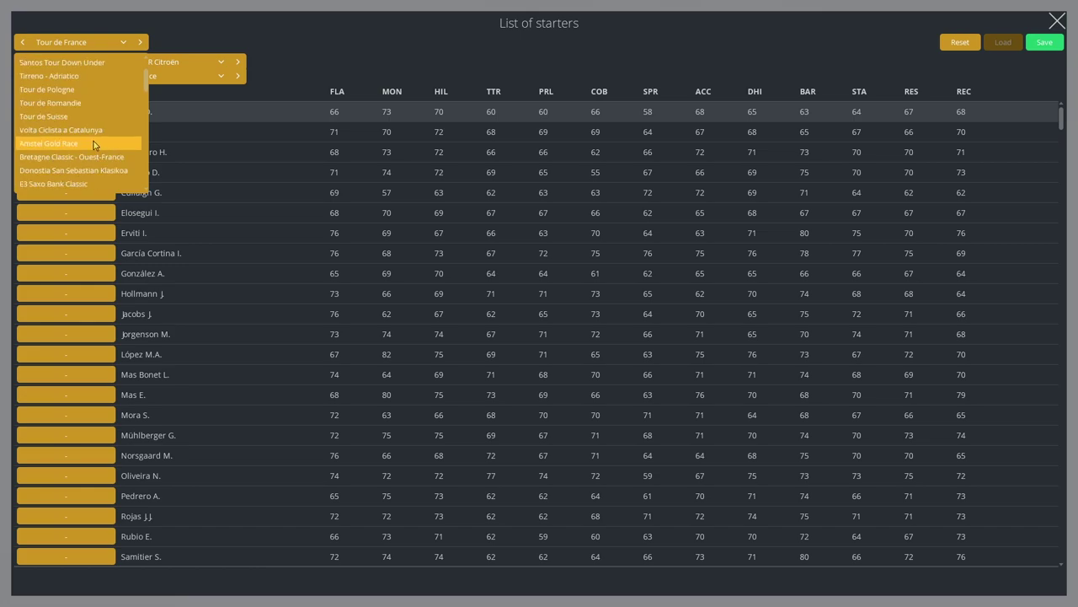
pyautogui.click(94, 141)
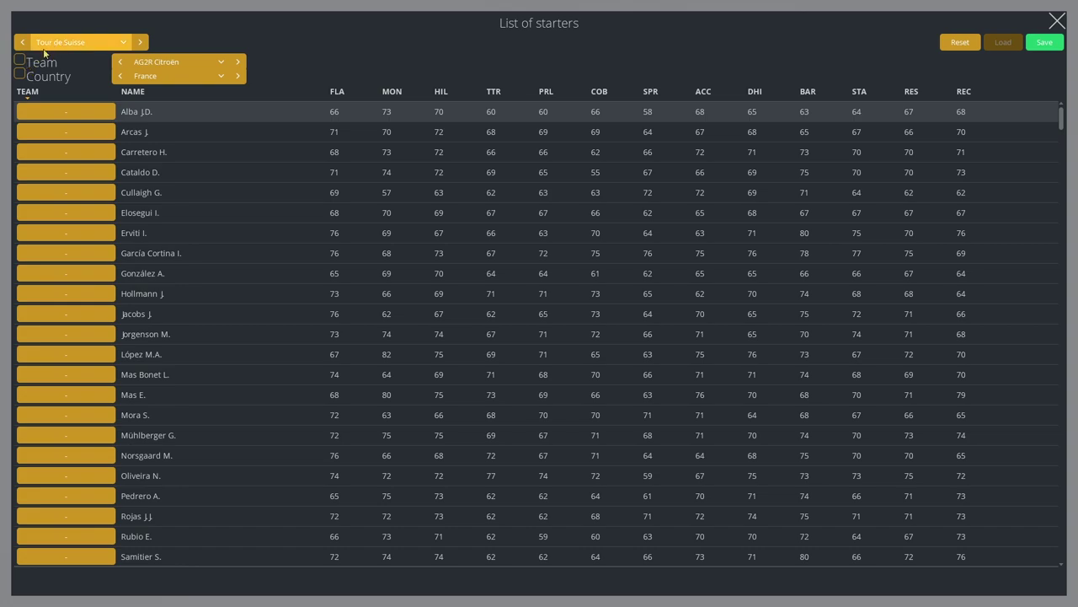
pyautogui.click(22, 61)
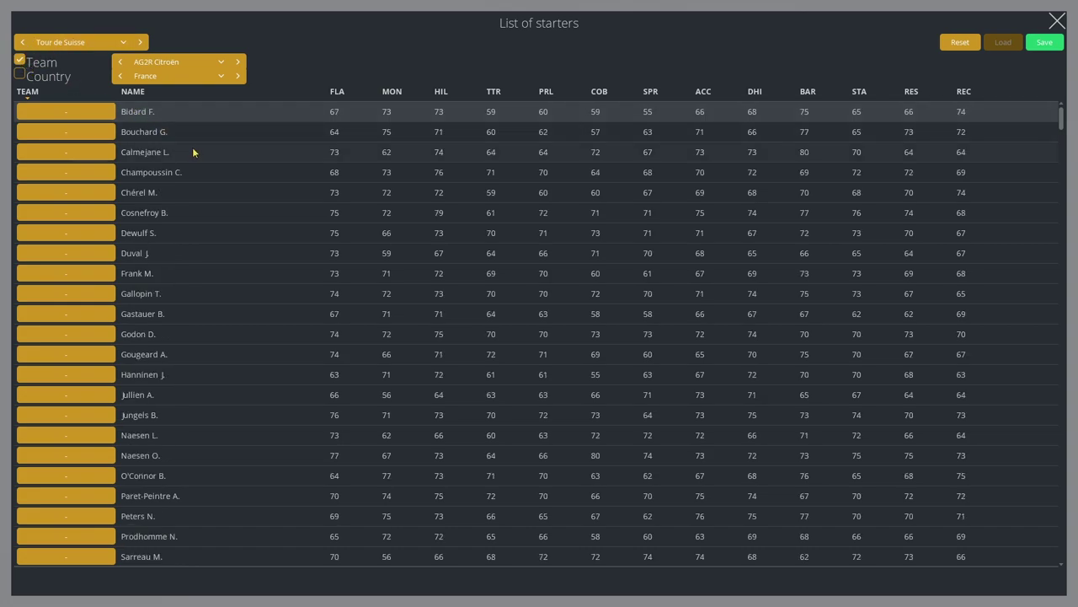
pyautogui.click(216, 74)
pyautogui.click(212, 63)
pyautogui.scroll(-5, 206, 109)
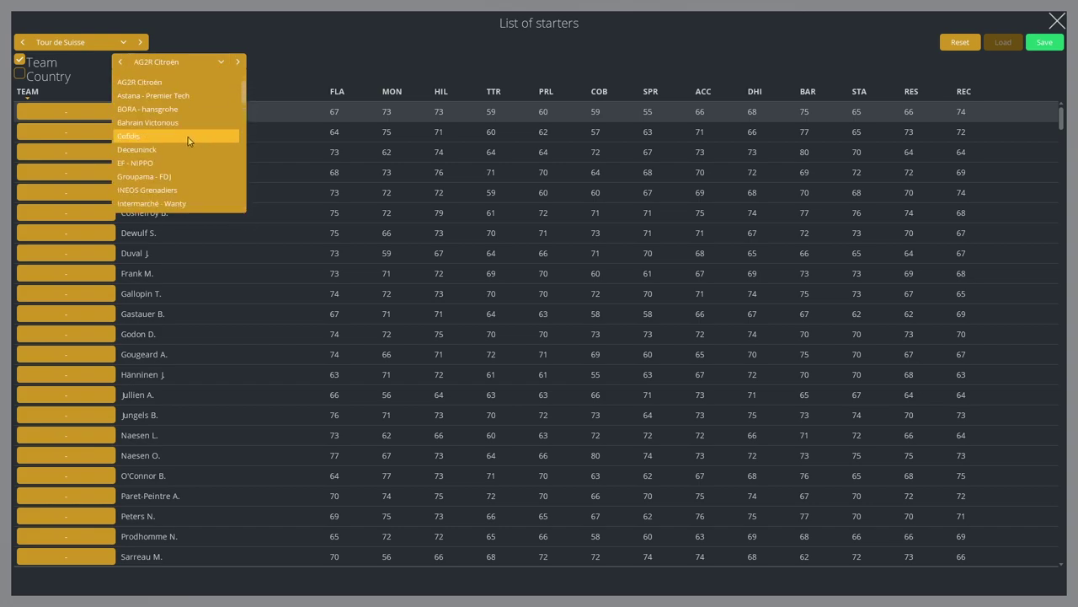
pyautogui.click(299, 39)
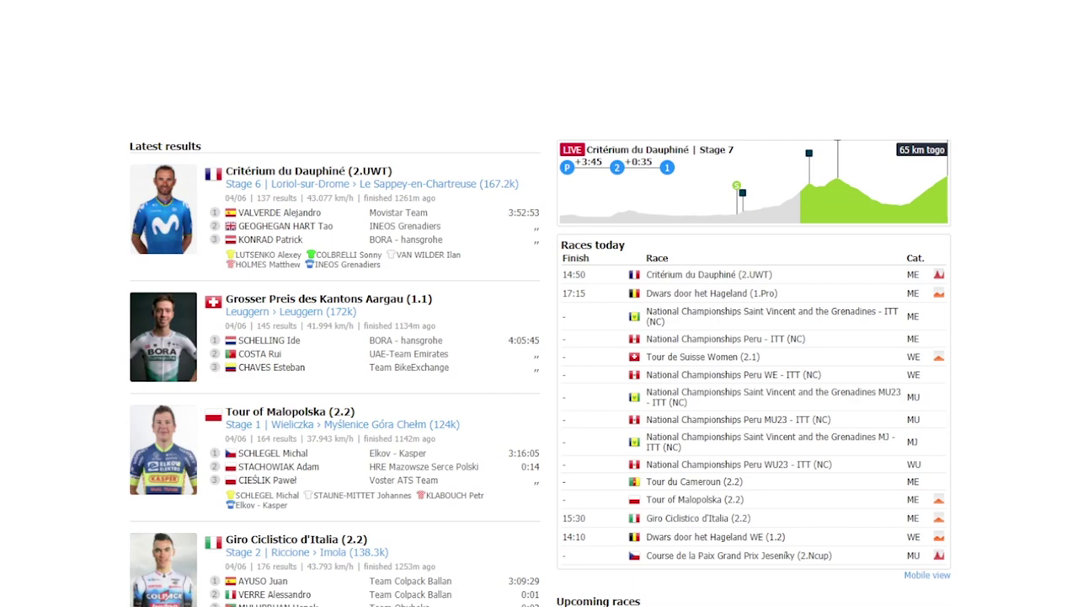
# Switch to the cycling results website, open the upcoming Tour de Suisse startlist and examine the team line-ups.
pyautogui.scroll(-3, 926, 417)
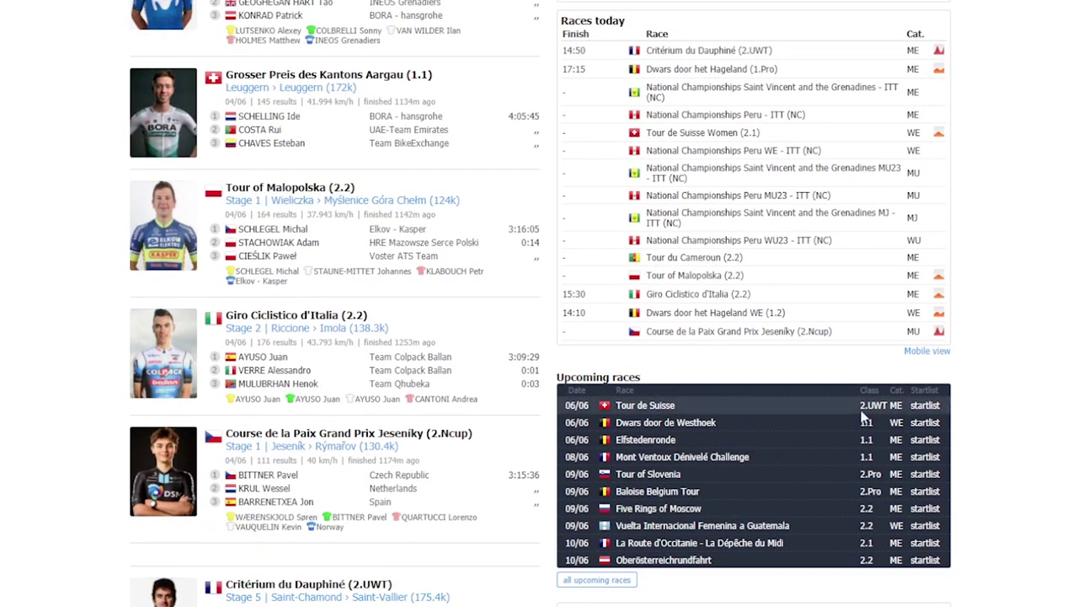
pyautogui.click(926, 411)
pyautogui.scroll(-6, 714, 447)
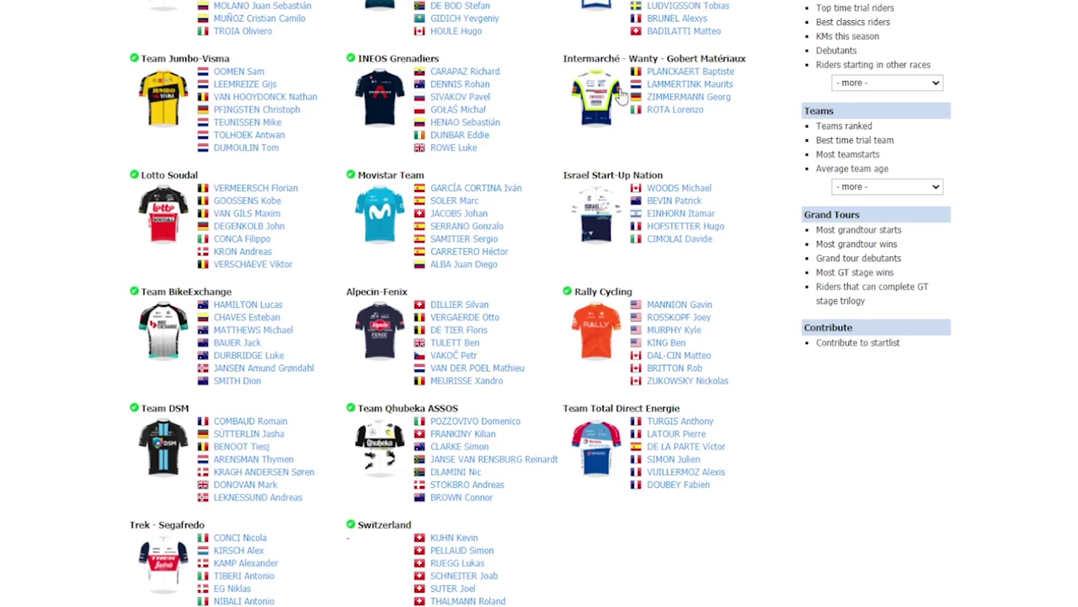
pyautogui.scroll(7, 619, 94)
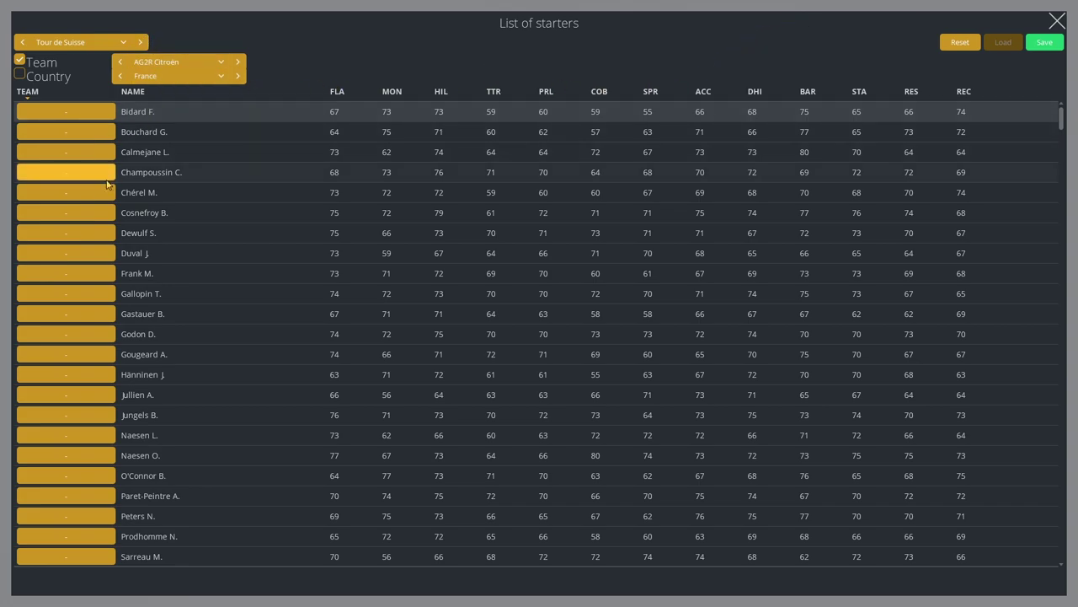
# Add Cosnefroy, Frank, Jungels, Touzé, Peters, Sarreau and Schär as AG2R Citroën's starters for the Tour de Suisse.
pyautogui.click(109, 213)
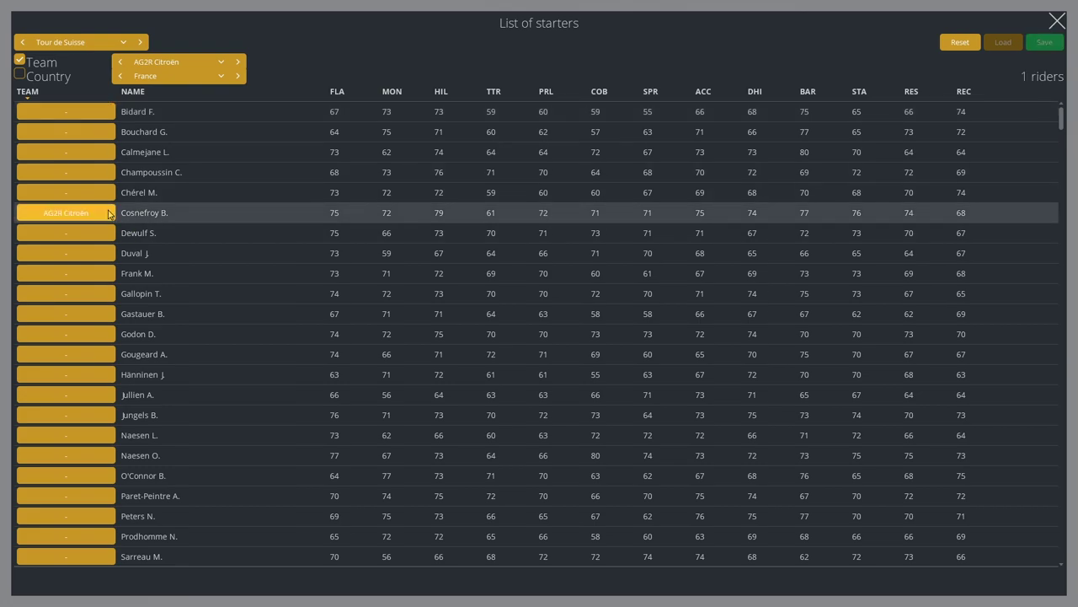
pyautogui.click(86, 273)
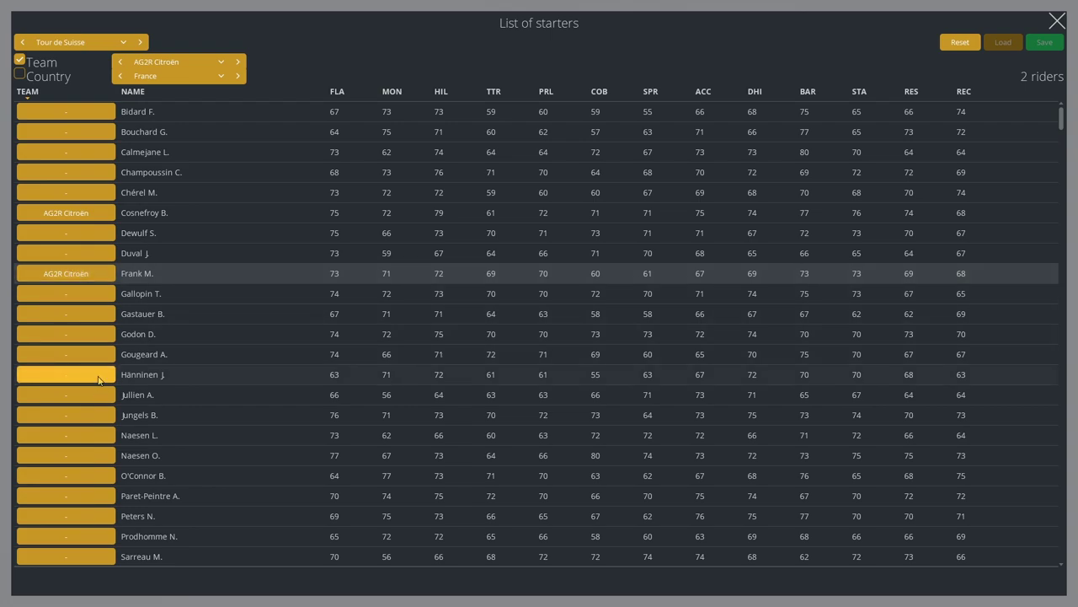
pyautogui.click(98, 415)
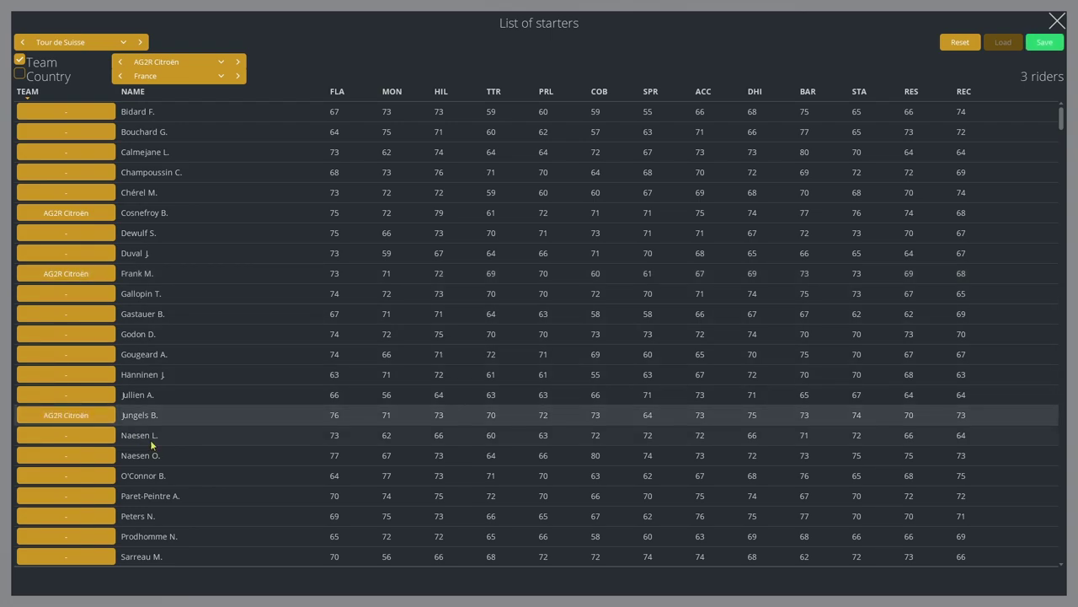
pyautogui.scroll(-1, 140, 495)
pyautogui.scroll(-1, 140, 495)
pyautogui.click(93, 495)
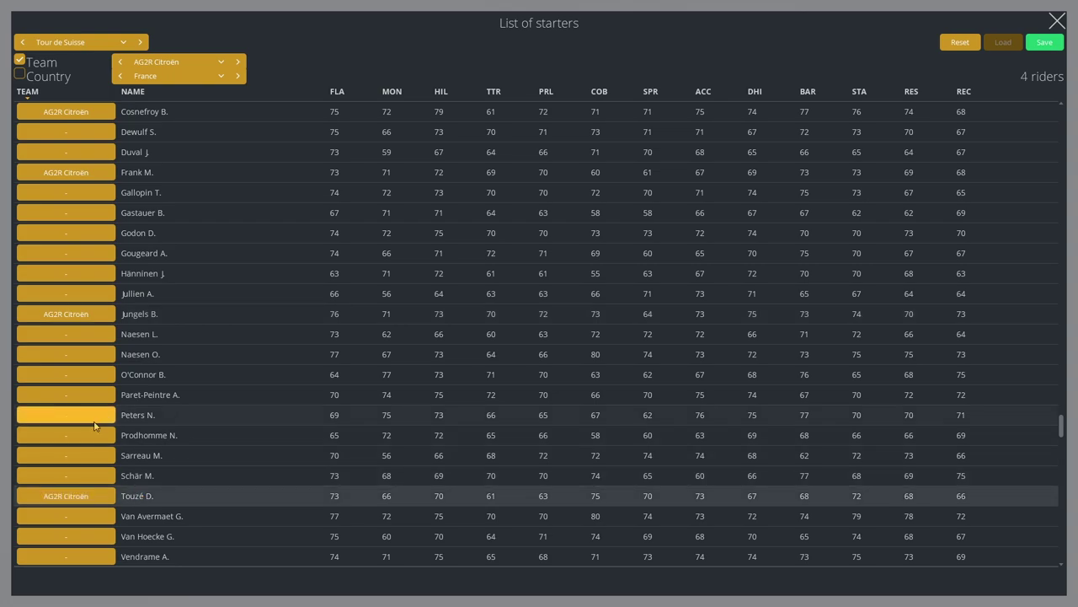
pyautogui.click(93, 416)
pyautogui.click(77, 455)
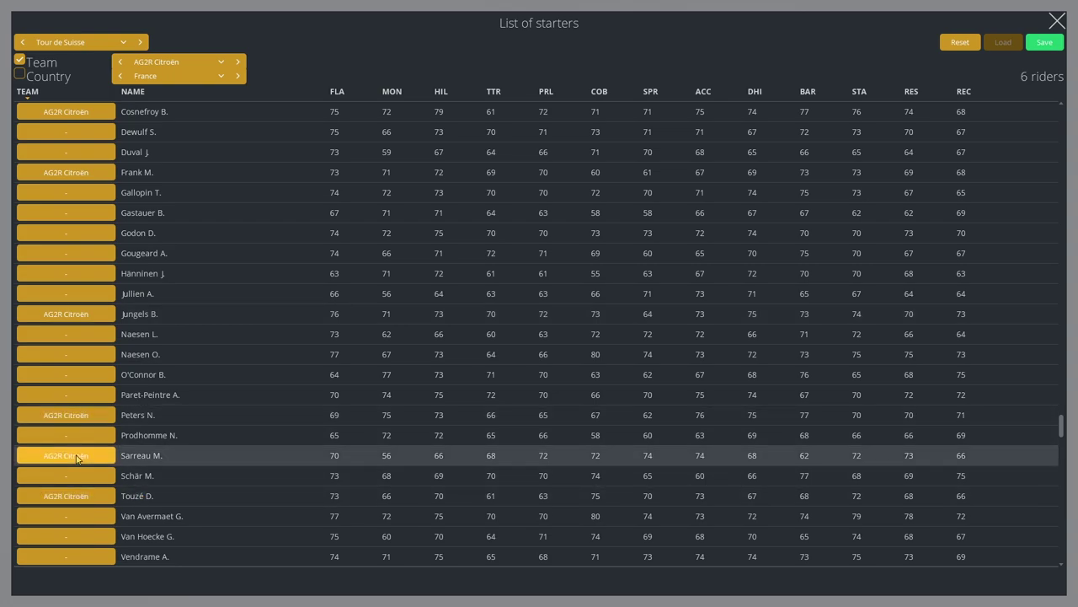
pyautogui.scroll(-1, 168, 438)
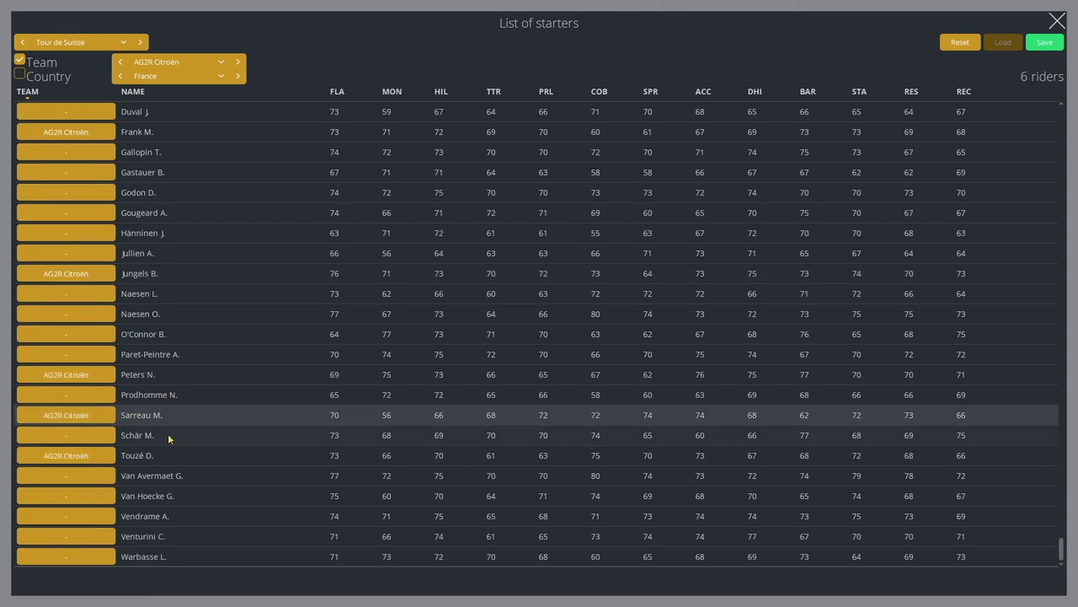
pyautogui.click(88, 436)
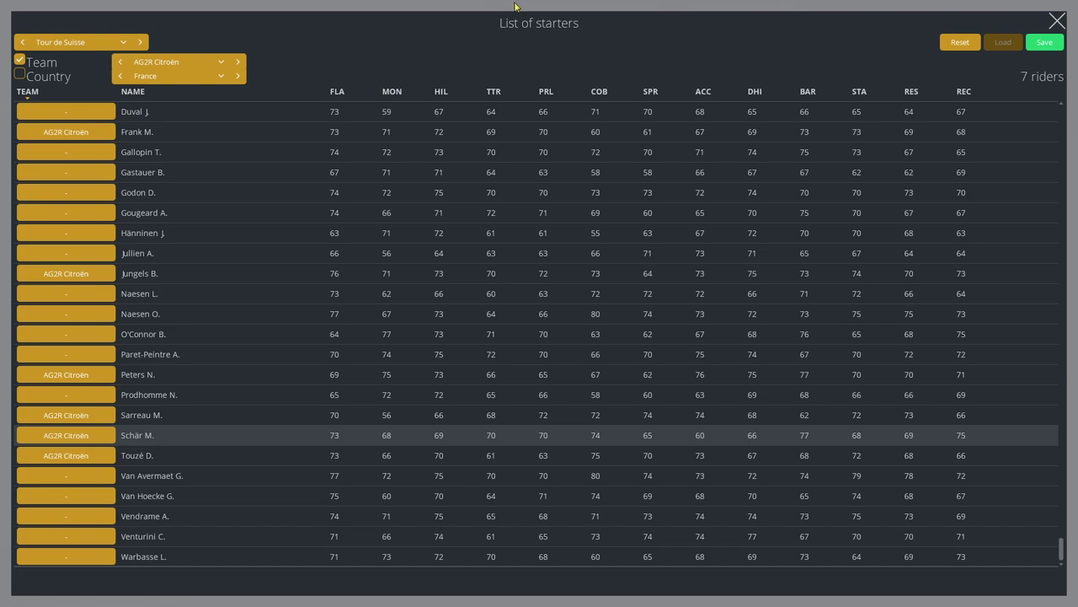
# Load the saved Tour de Suisse list of starters in the editor to check it, and close the editor.
pyautogui.click(123, 41)
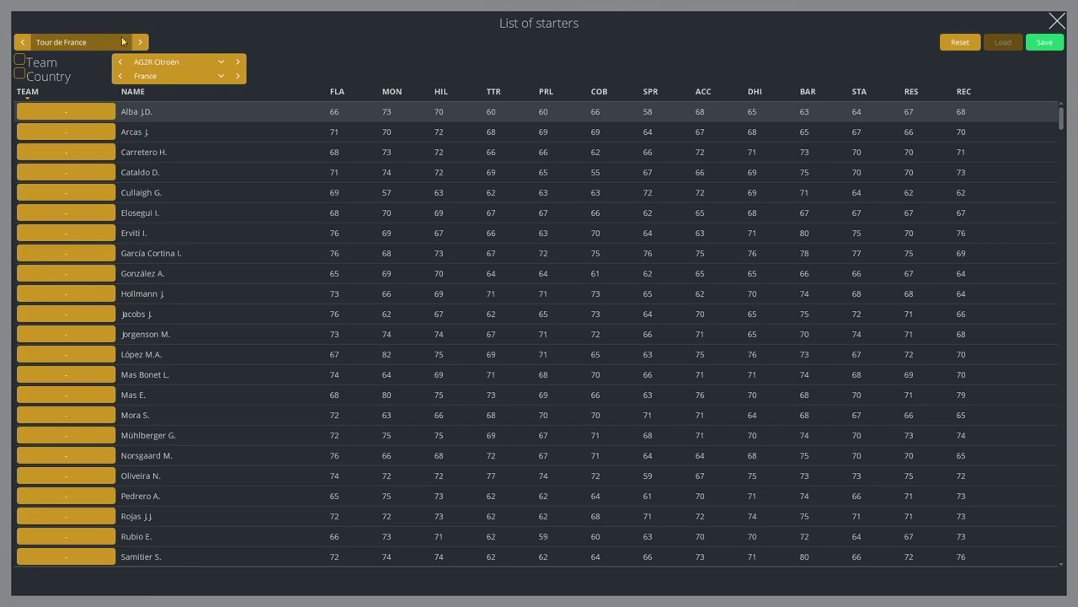
pyautogui.click(123, 42)
pyautogui.scroll(-2, 99, 122)
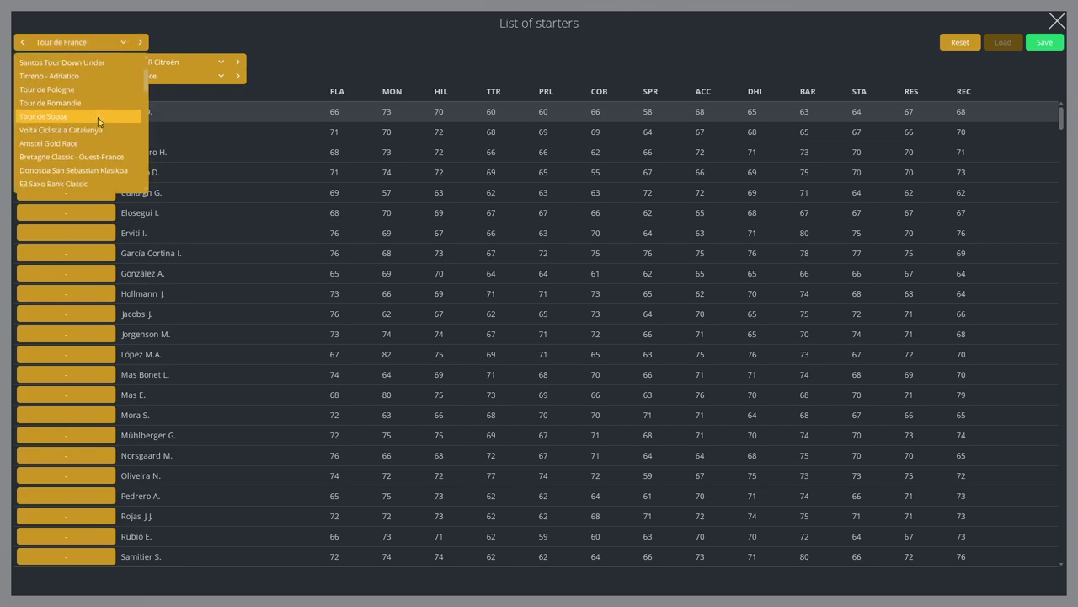
pyautogui.click(77, 116)
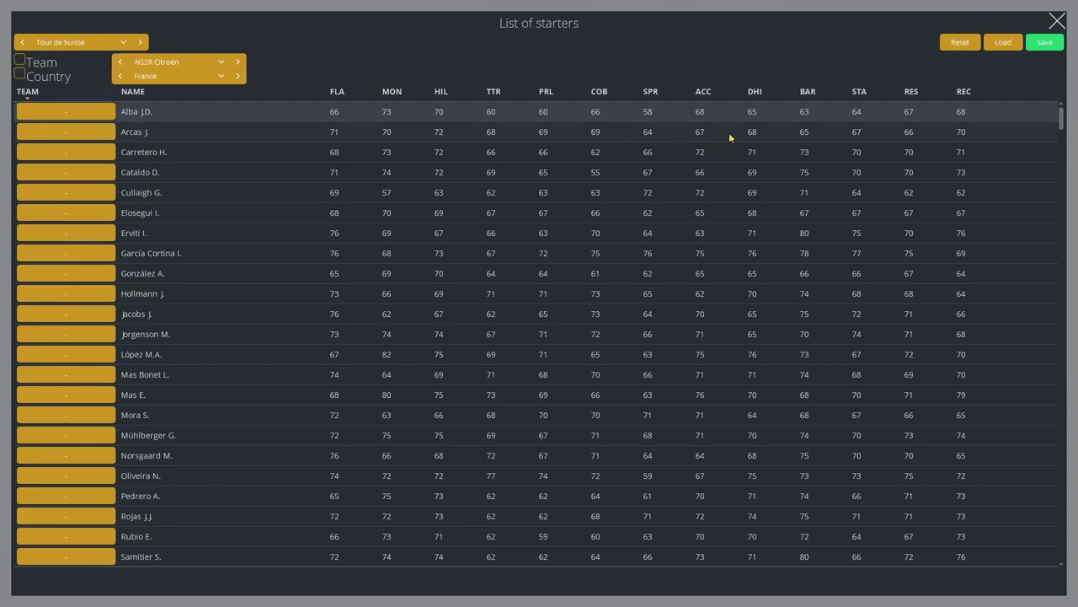
pyautogui.click(1011, 43)
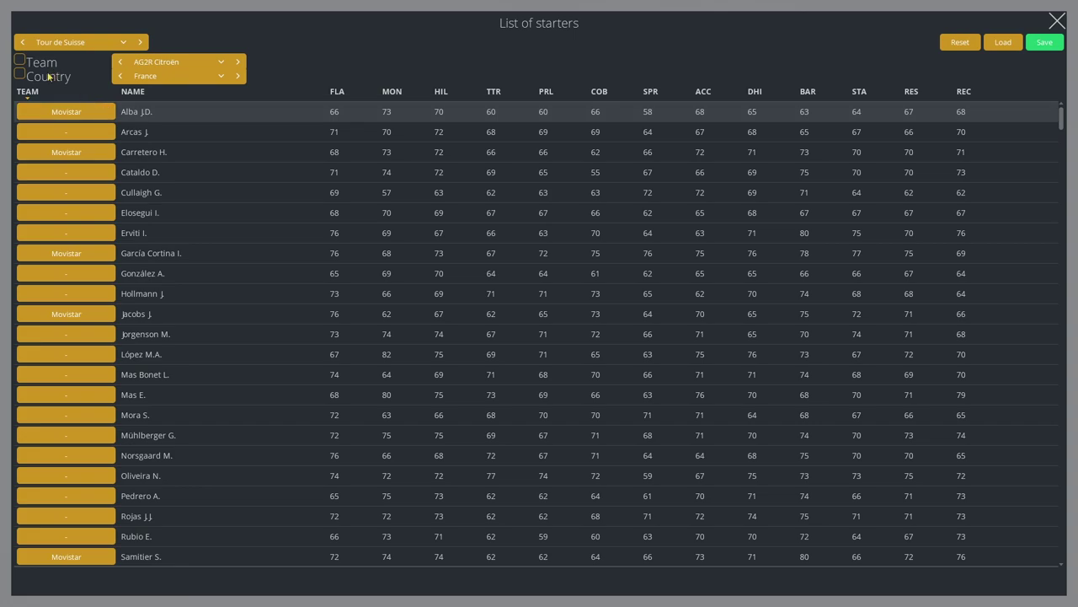
pyautogui.press('Escape')
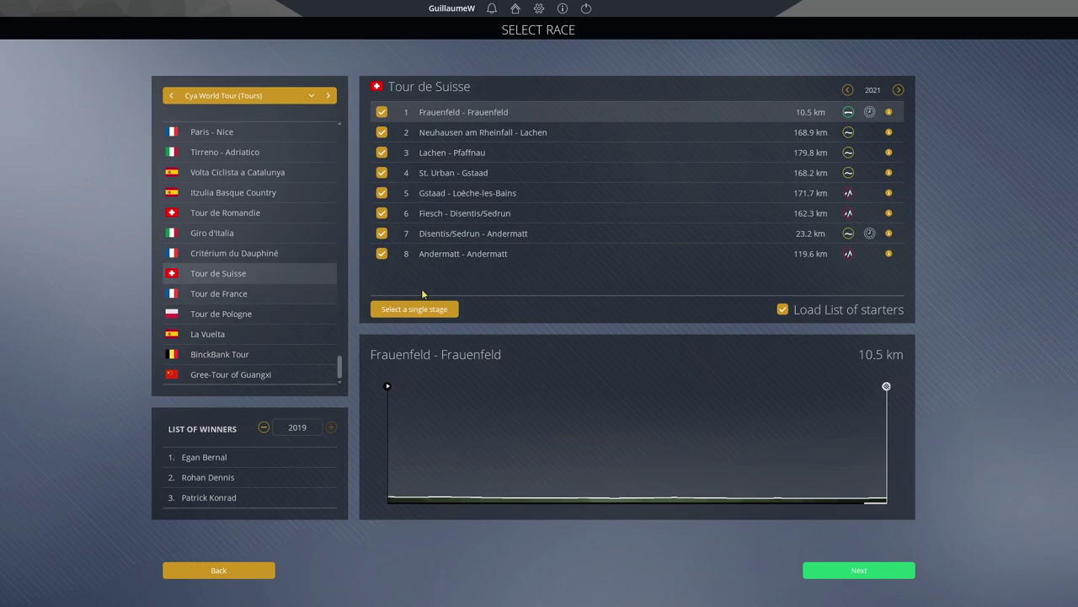
# Continue with the Tour de Suisse to team selection, examine Vendée U's line-up, and return to the main menu.
pyautogui.click(860, 567)
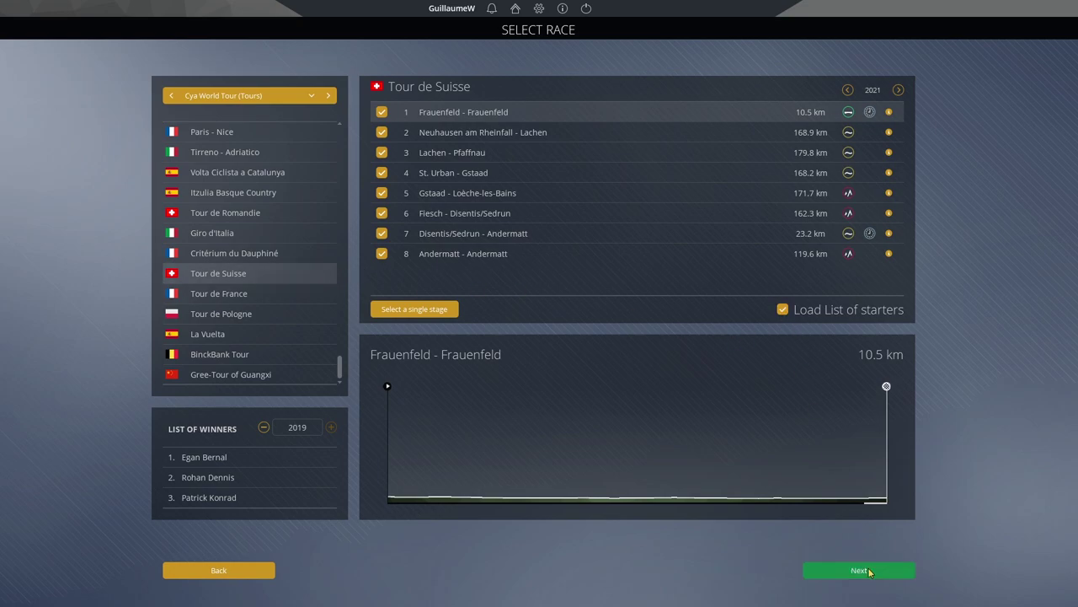
pyautogui.scroll(4, 412, 420)
pyautogui.scroll(-5, 412, 420)
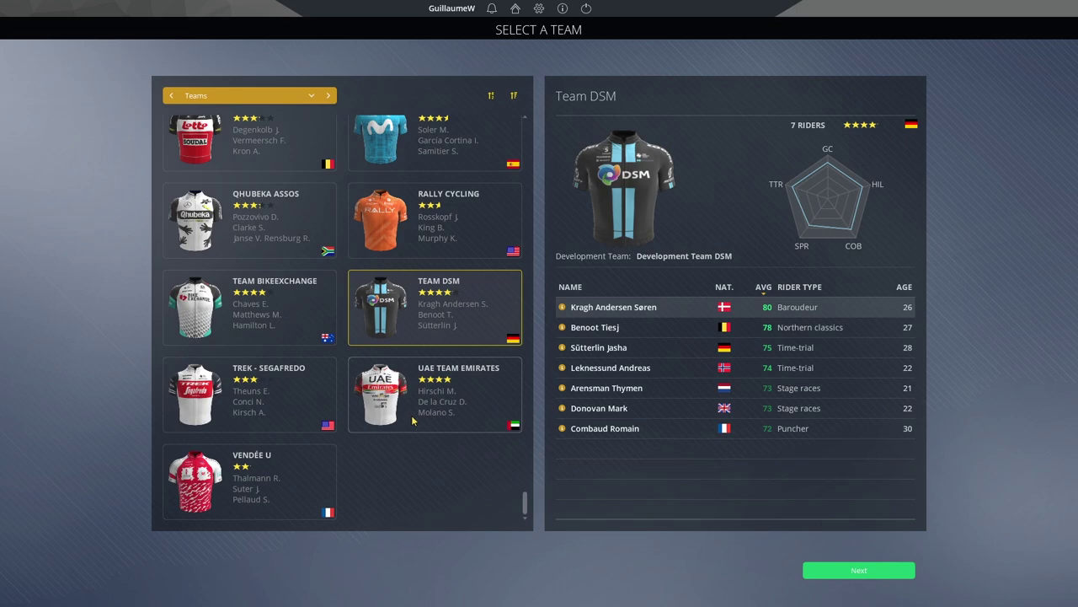
pyautogui.click(292, 474)
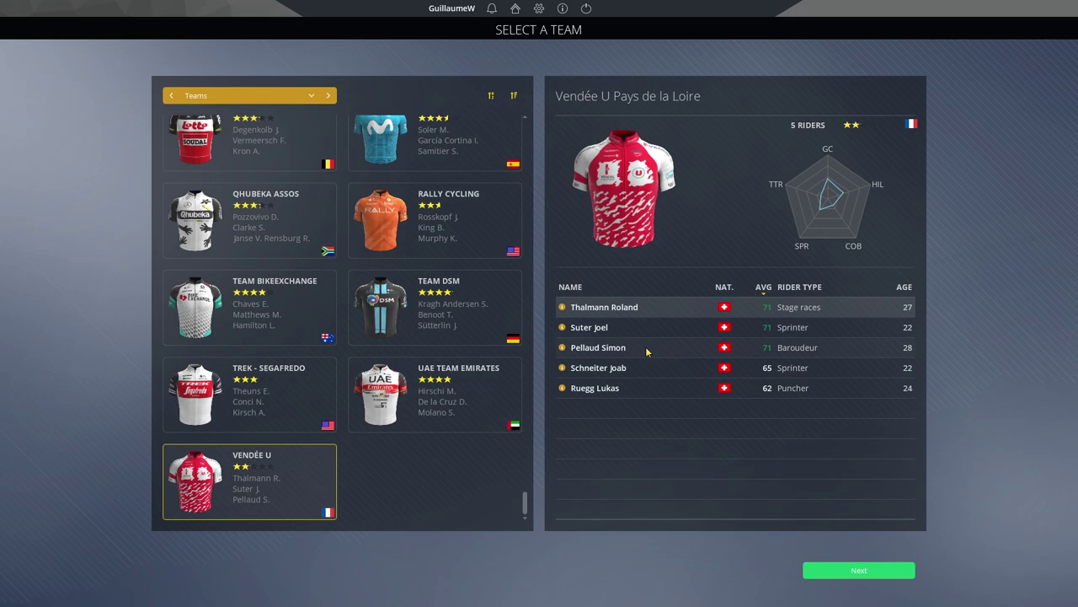
pyautogui.click(512, 8)
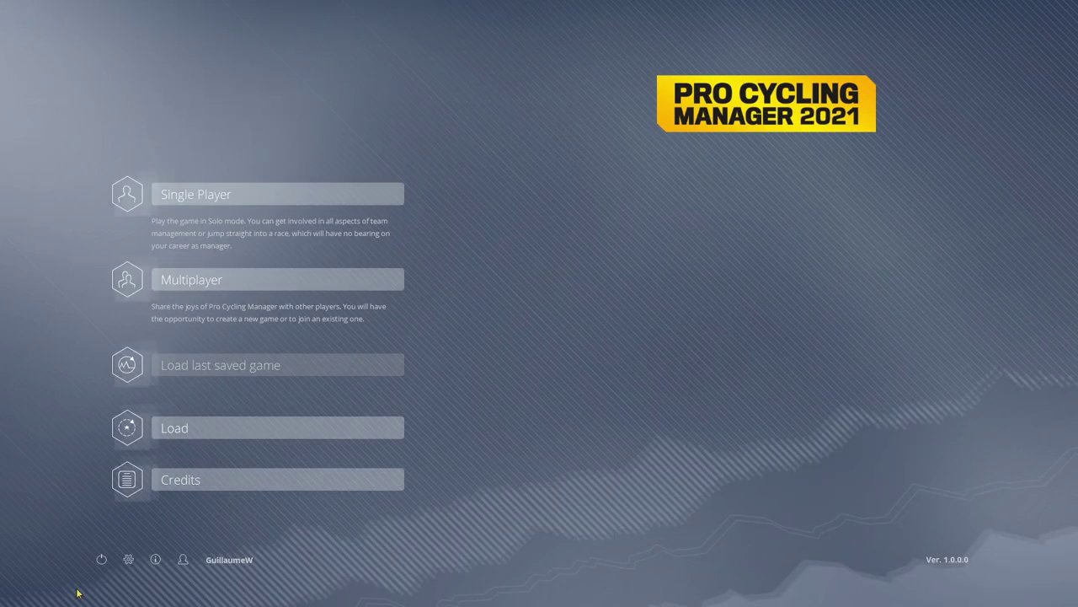
# Reopen the List of starters editor from the modding settings and load the saved list for the Tour de Suisse.
pyautogui.click(128, 559)
pyautogui.click(563, 48)
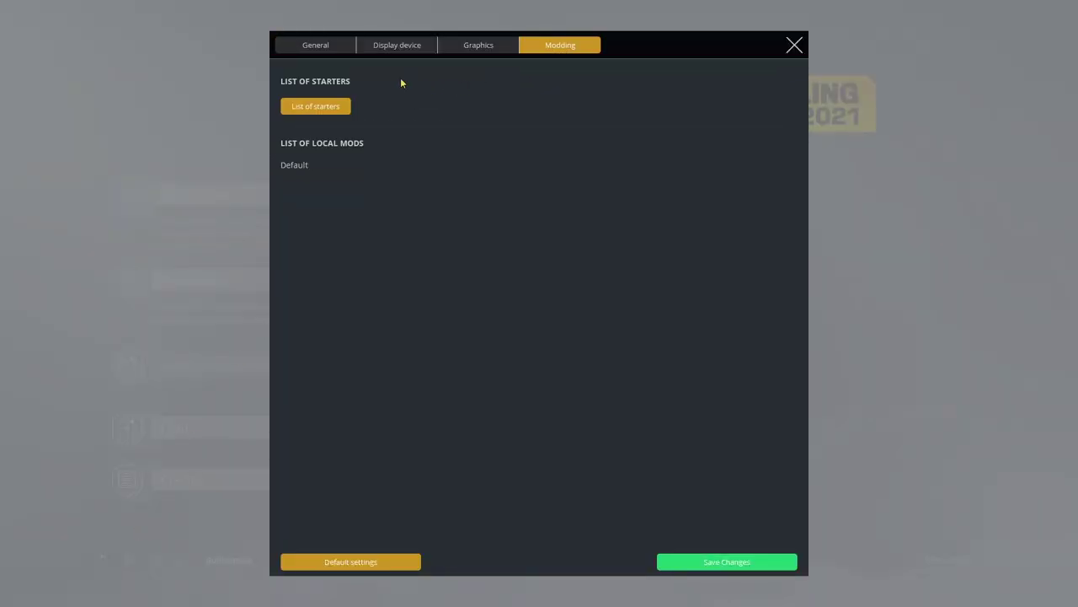
pyautogui.click(316, 106)
pyautogui.click(100, 47)
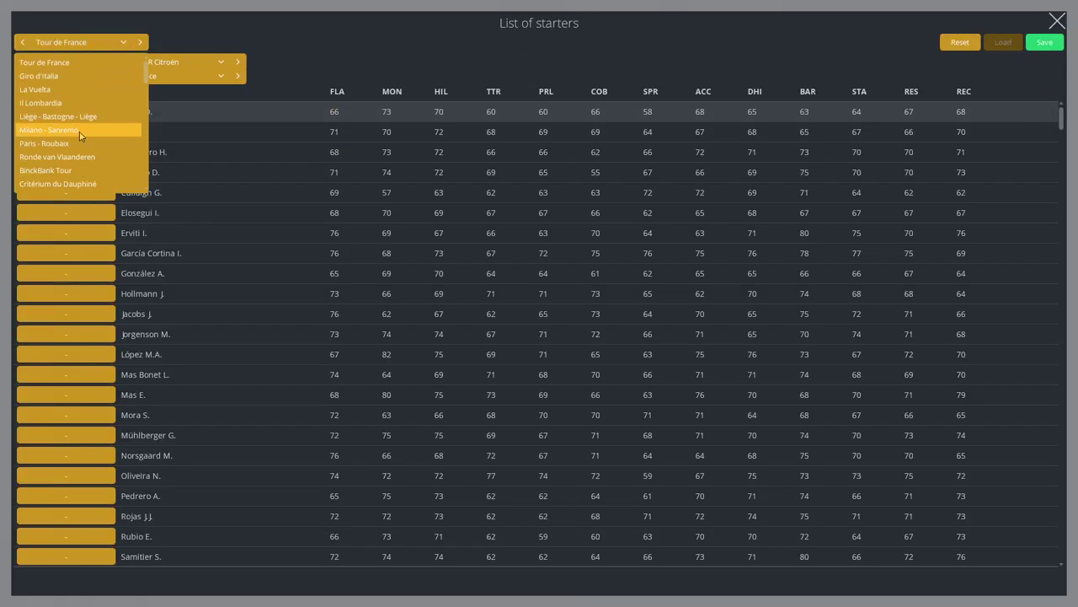
pyautogui.scroll(-2, 84, 156)
pyautogui.click(89, 168)
pyautogui.click(999, 41)
# Filter the riders by country to show only those from Switzerland.
pyautogui.click(21, 75)
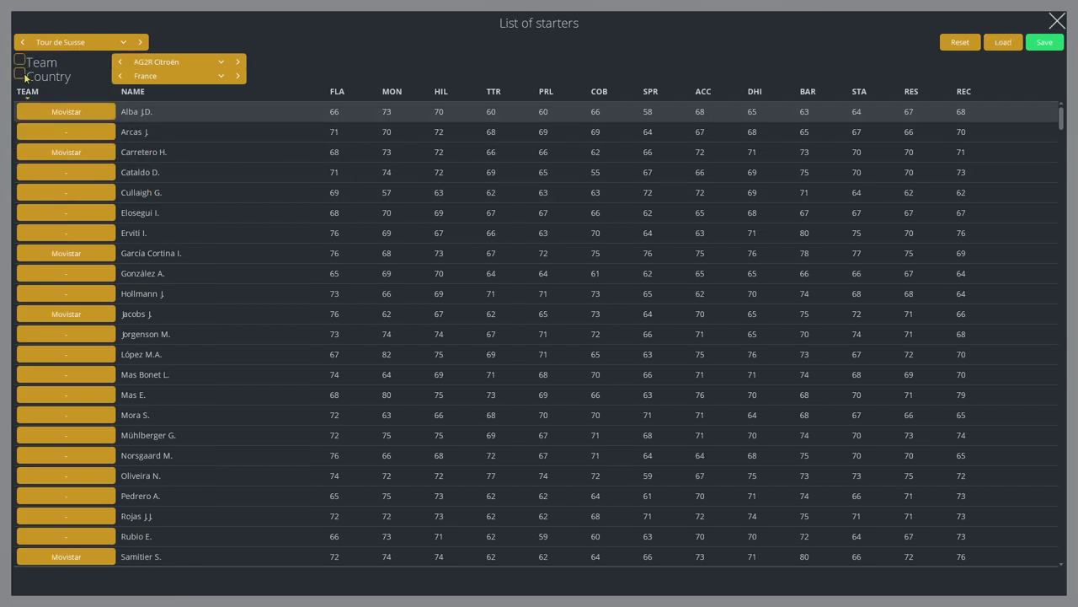
pyautogui.click(160, 76)
pyautogui.scroll(-10, 162, 127)
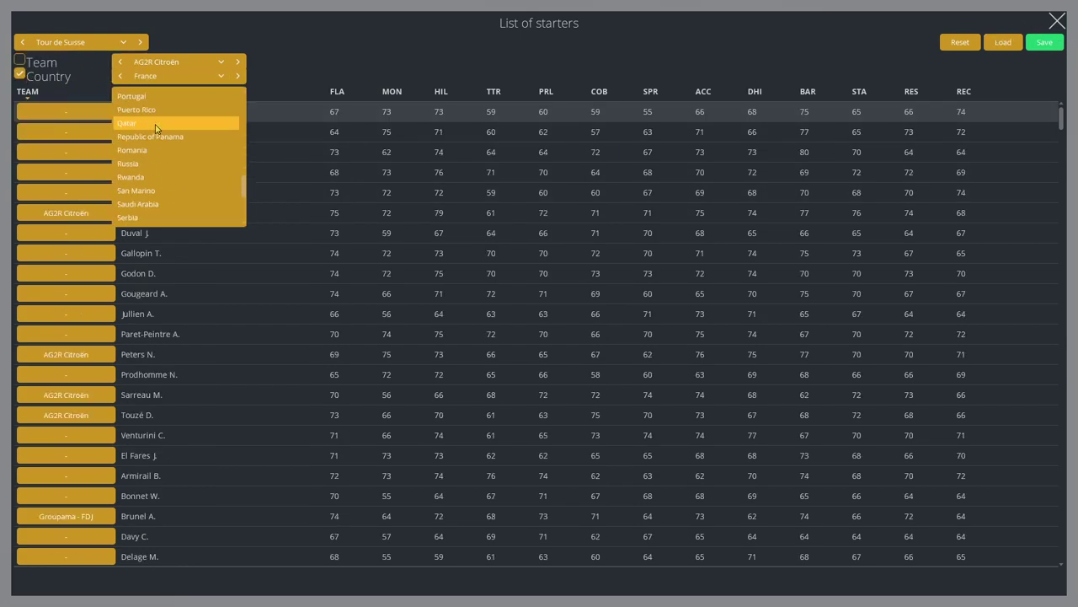
pyautogui.click(161, 177)
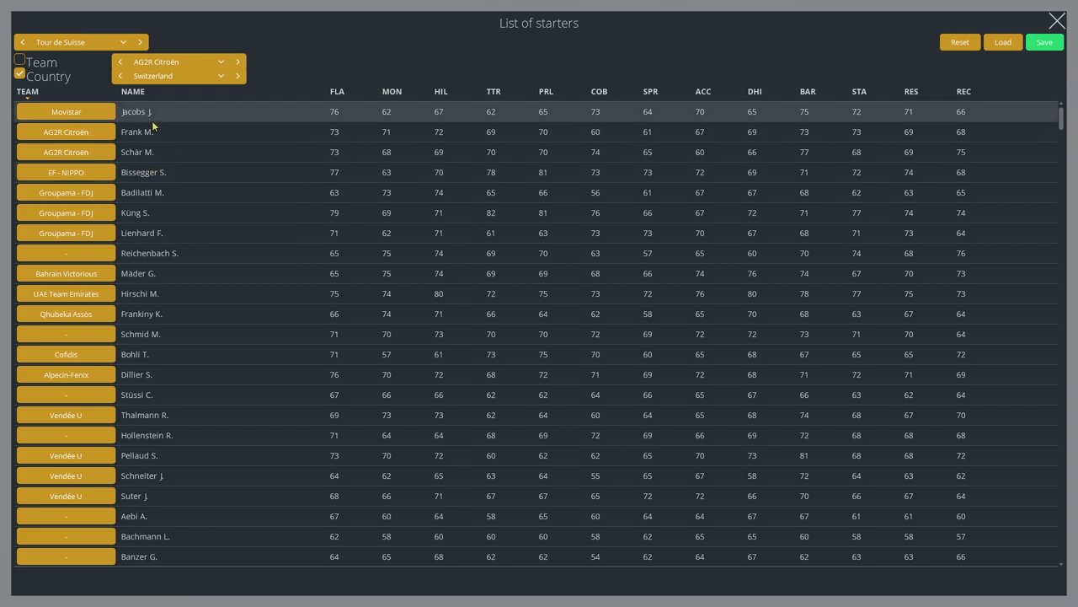
# Set Vendée U as the team to assign and add the Swiss riders Bachmann and Banzer to it.
pyautogui.click(127, 66)
pyautogui.click(127, 66)
pyautogui.click(127, 67)
pyautogui.click(238, 61)
pyautogui.click(239, 63)
pyautogui.scroll(-5, 125, 244)
pyautogui.click(91, 333)
pyautogui.click(92, 354)
# Try adding De Lisi and Debons to Vendée U, and remove both from the team again.
pyautogui.click(93, 374)
pyautogui.click(94, 394)
pyautogui.click(92, 374)
pyautogui.click(99, 394)
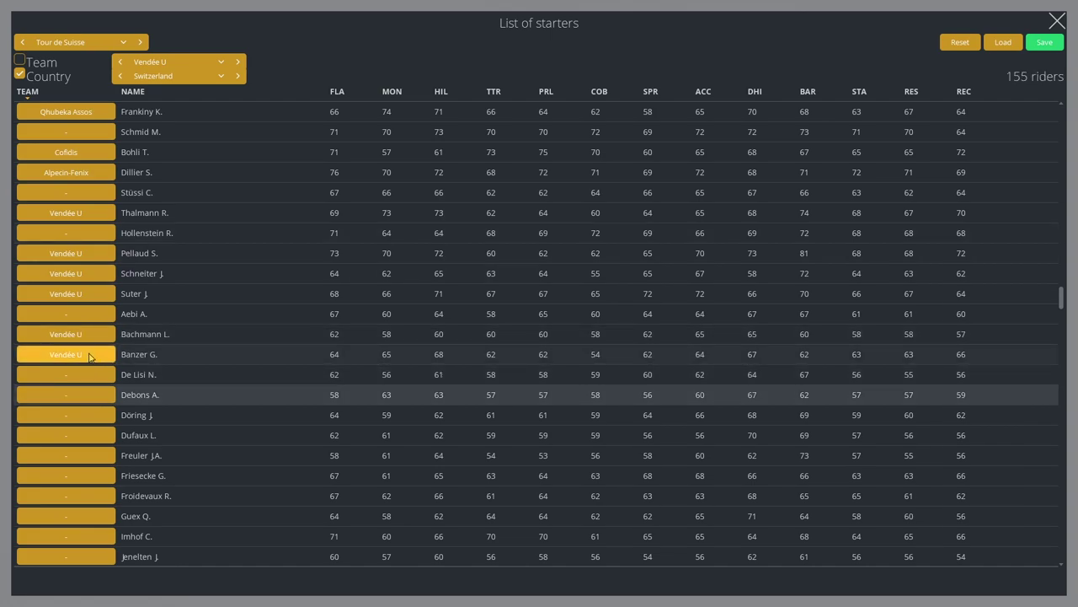
# Remove the riders Banzer and Bachmann from Vendée U in the Tour de Suisse list of starters.
pyautogui.click(89, 354)
pyautogui.click(89, 333)
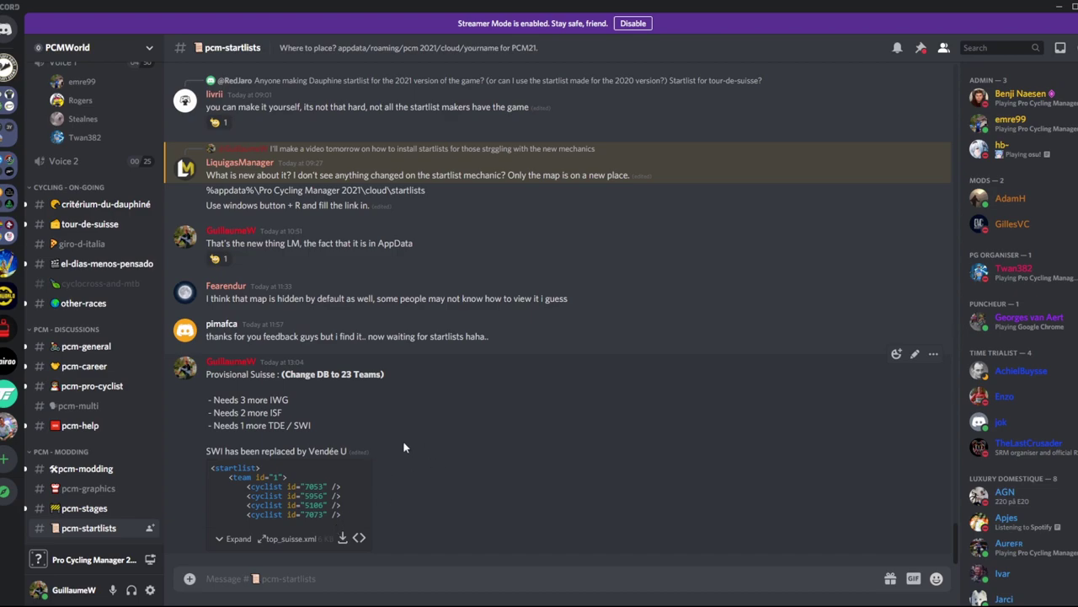
# Switch to Discord and review the pcm-startlists channel of PCMWorld for the provisional Suisse startlist and the installation notes.
pyautogui.scroll(5, 456, 396)
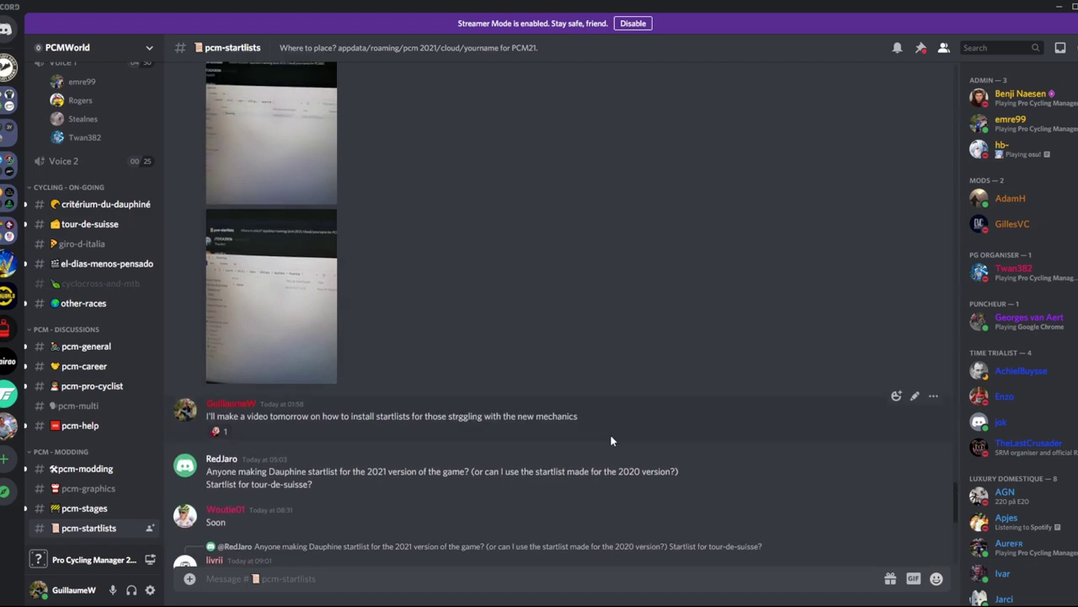
pyautogui.scroll(-5, 598, 459)
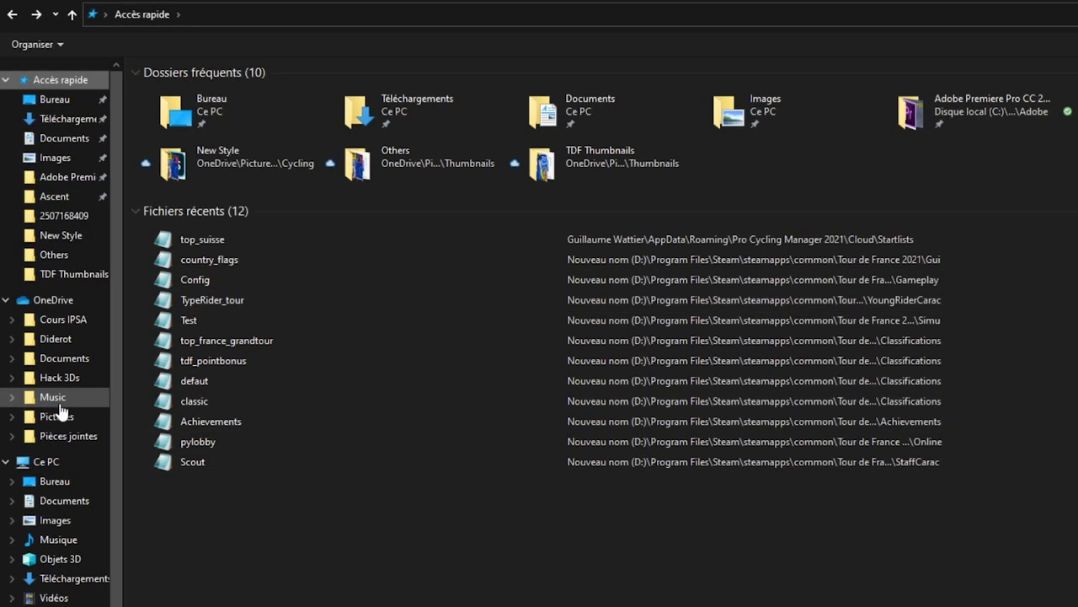
# Switch to File Explorer and open the previous game's startlist folder, Documents\Pro Cycling Manager 2020\Cloud\Startlists.
pyautogui.click(63, 504)
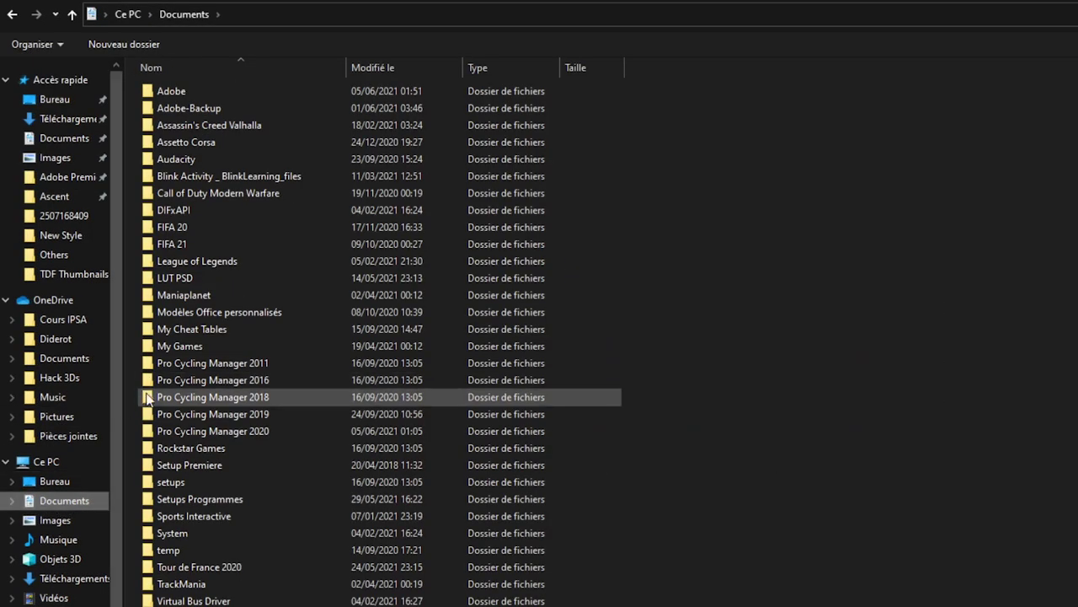
pyautogui.doubleClick(228, 438)
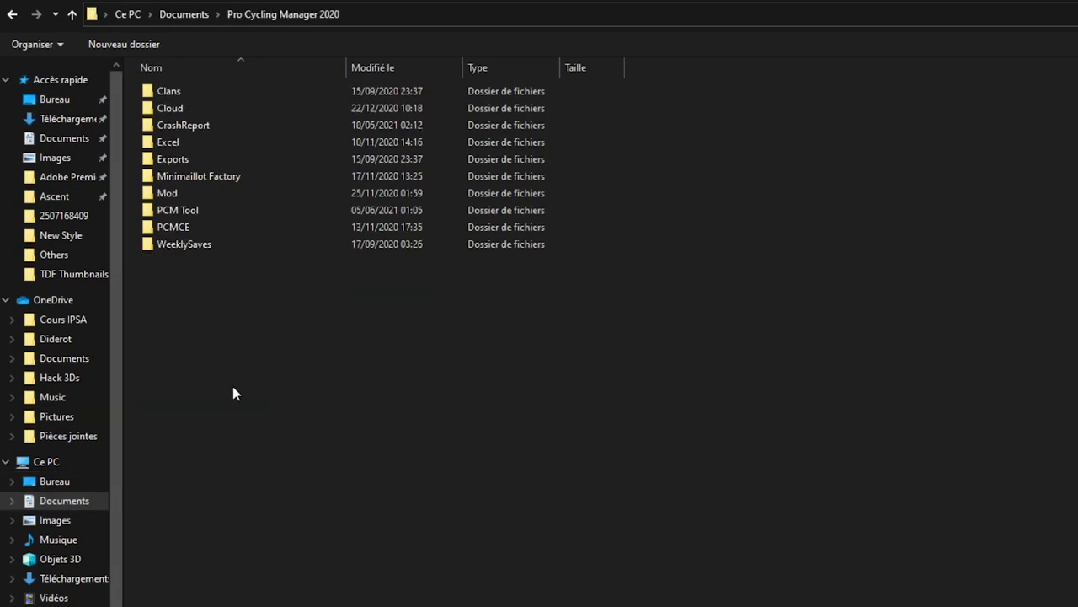
pyautogui.doubleClick(220, 107)
pyautogui.doubleClick(233, 128)
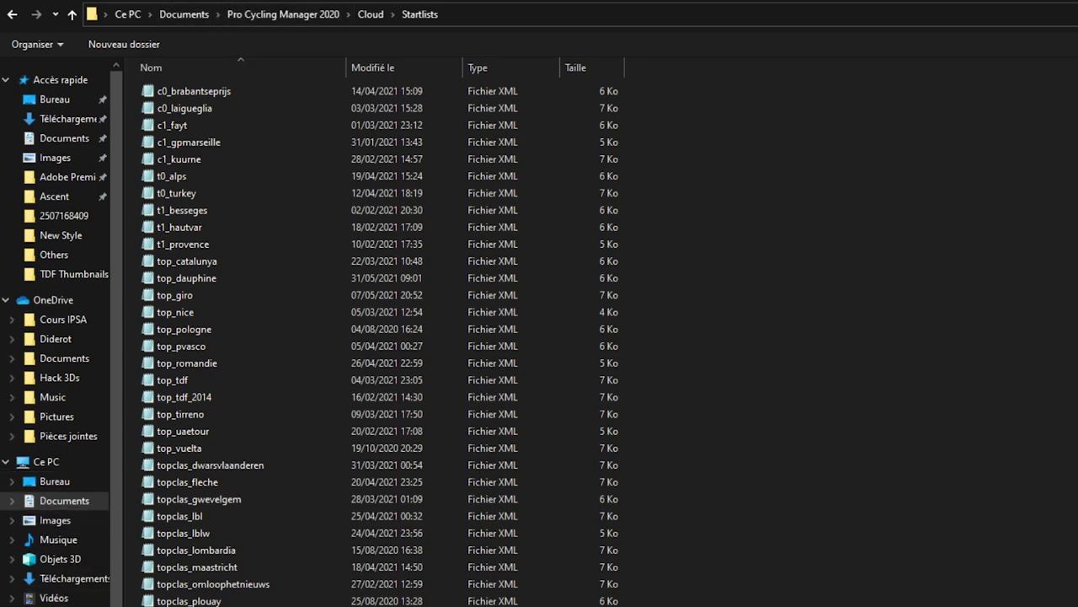
# Open the 2021 startlist folder on drive C, under the user profile's AppData\Roaming\Pro Cycling Manager 2021\Cloud\Startlists.
pyautogui.click(59, 606)
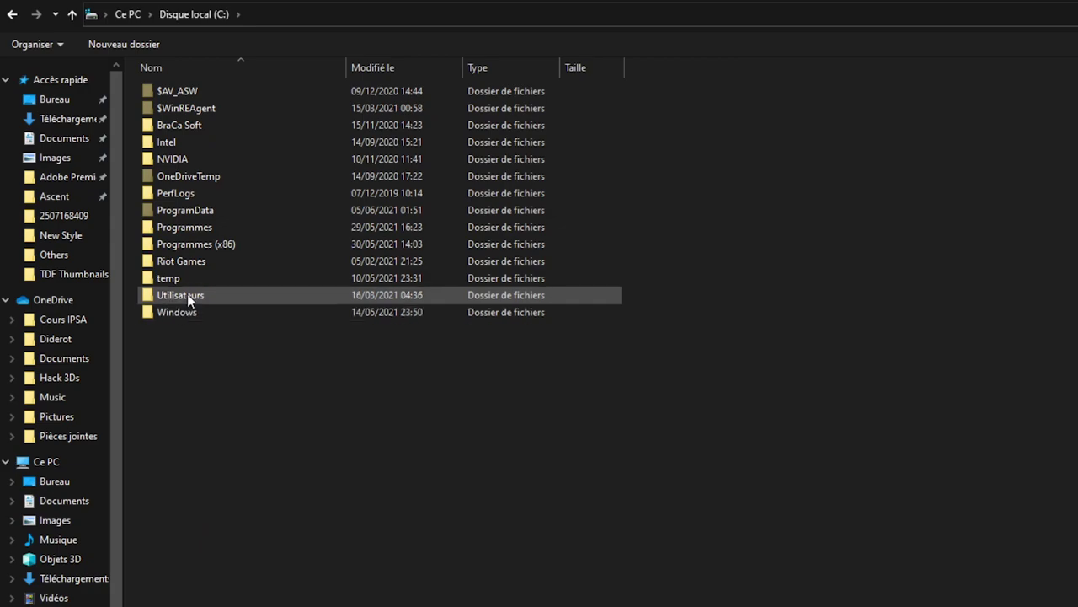
pyautogui.doubleClick(242, 301)
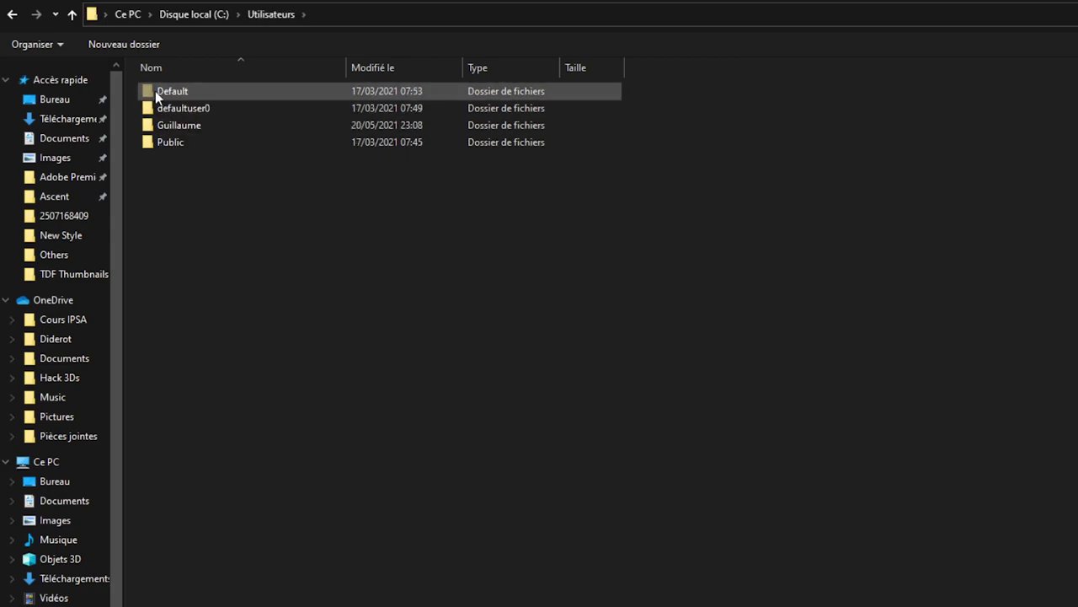
pyautogui.doubleClick(243, 125)
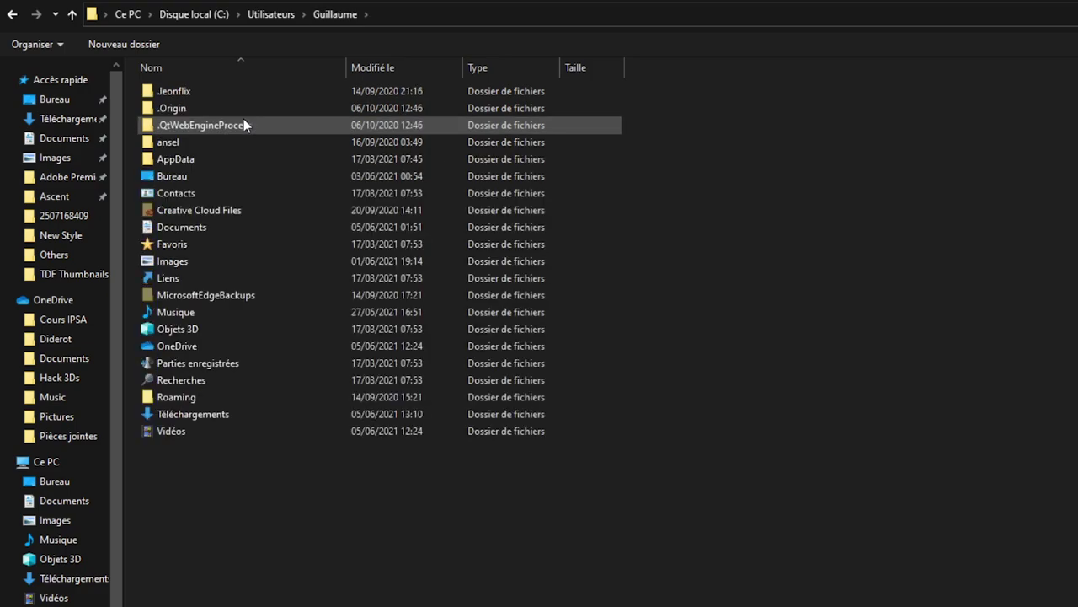
pyautogui.doubleClick(205, 156)
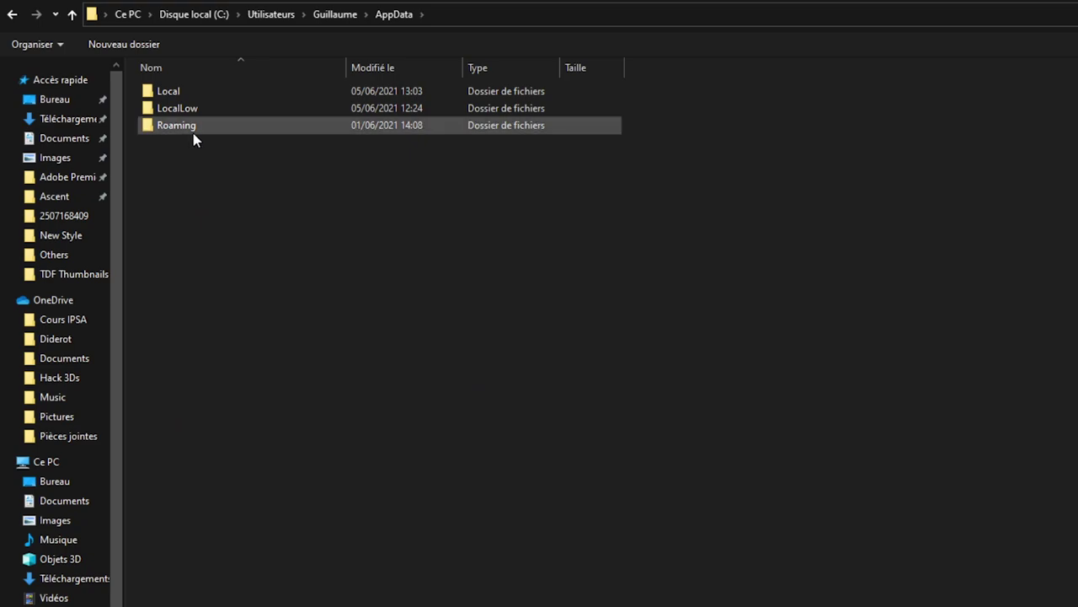
pyautogui.doubleClick(194, 126)
pyautogui.scroll(-4, 354, 499)
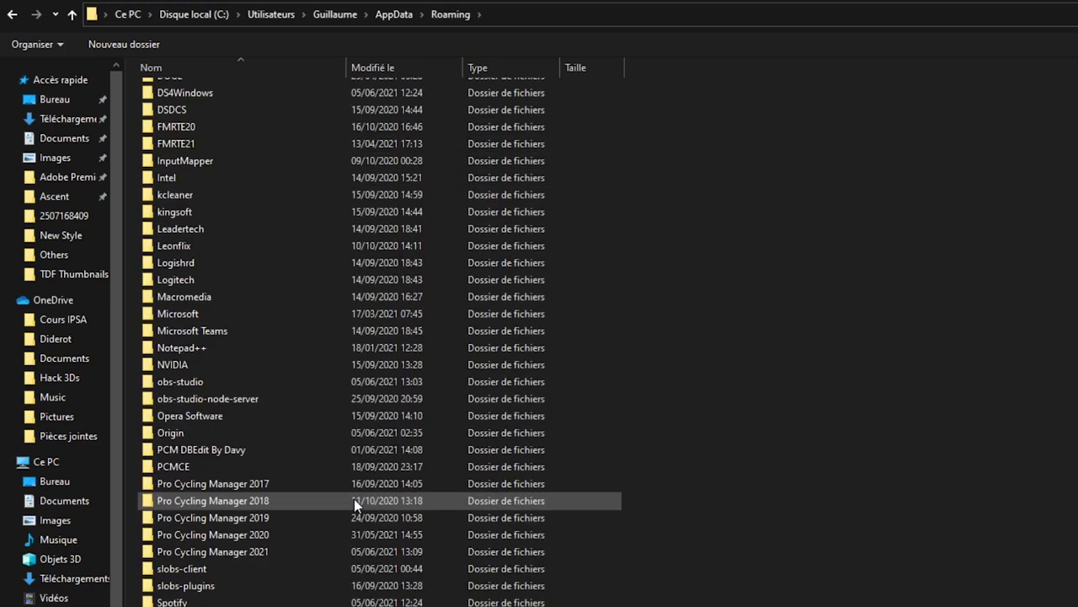
pyautogui.doubleClick(292, 551)
pyautogui.doubleClick(248, 127)
pyautogui.doubleClick(234, 140)
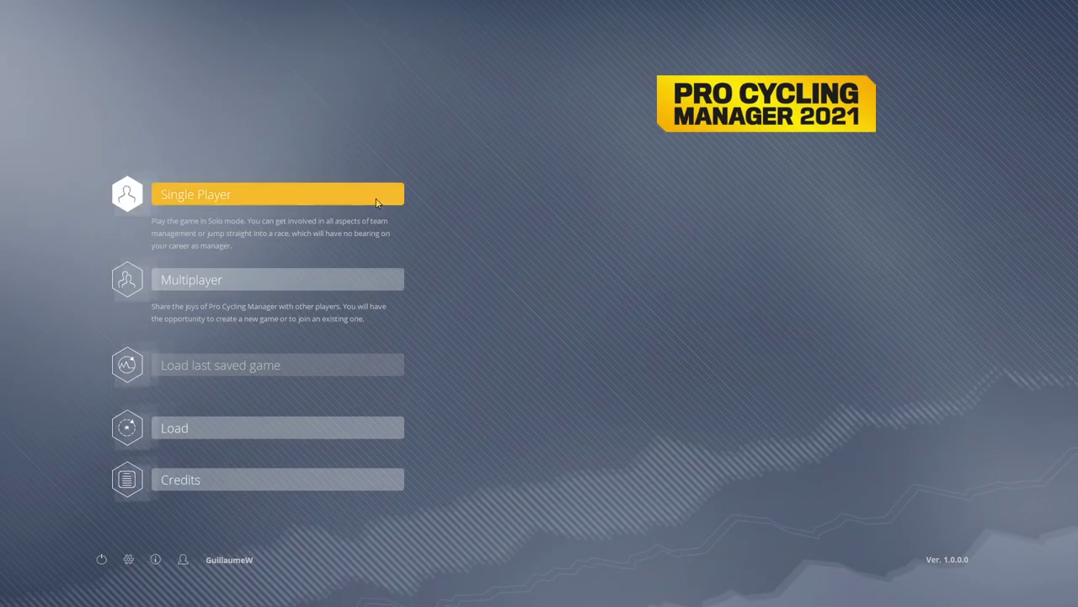
# Switch to Pro Cycling Manager 2021, set up a single-player One-off Race on the Tour de Suisse and enable Load List of starters.
pyautogui.click(378, 196)
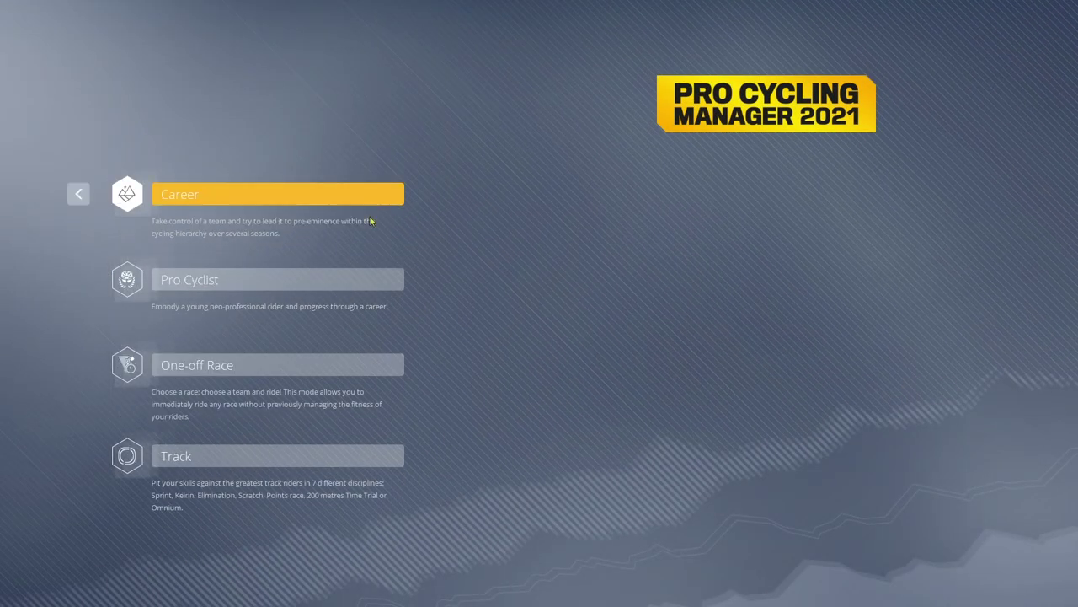
pyautogui.click(332, 362)
pyautogui.click(710, 415)
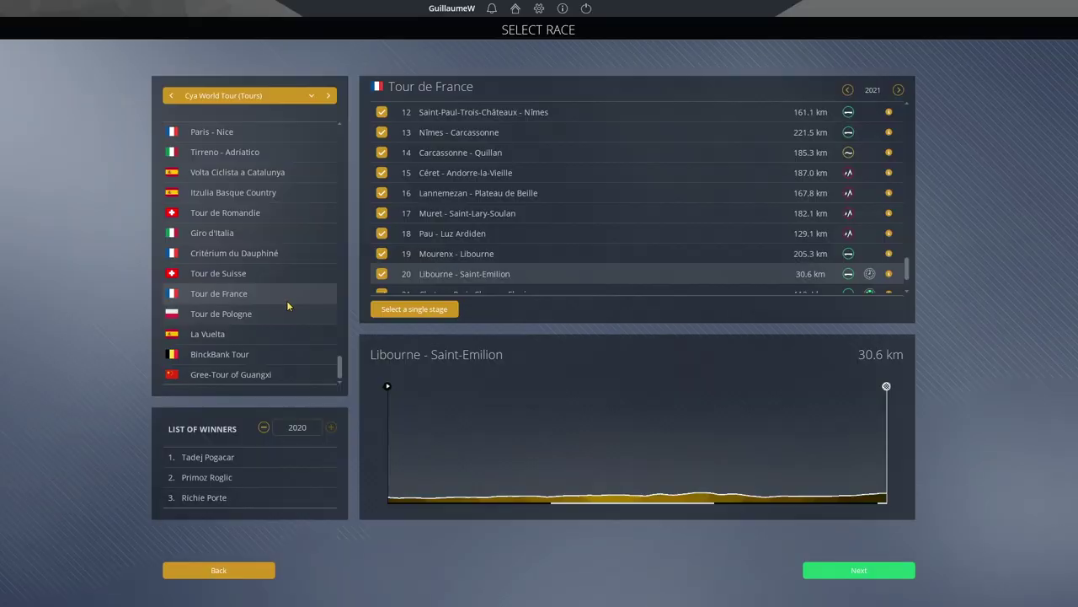
pyautogui.click(268, 278)
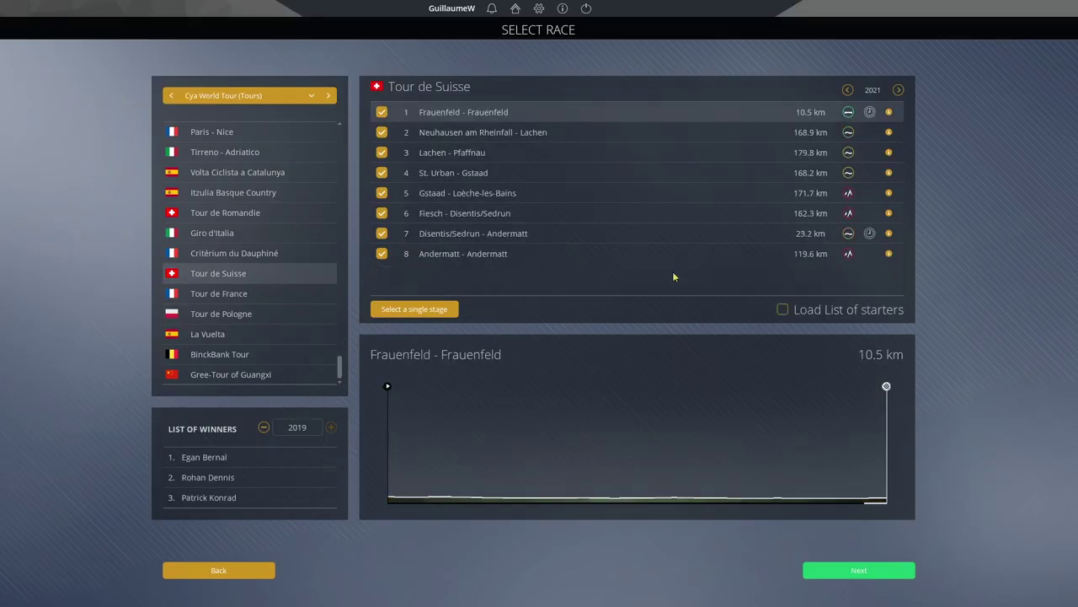
pyautogui.click(782, 311)
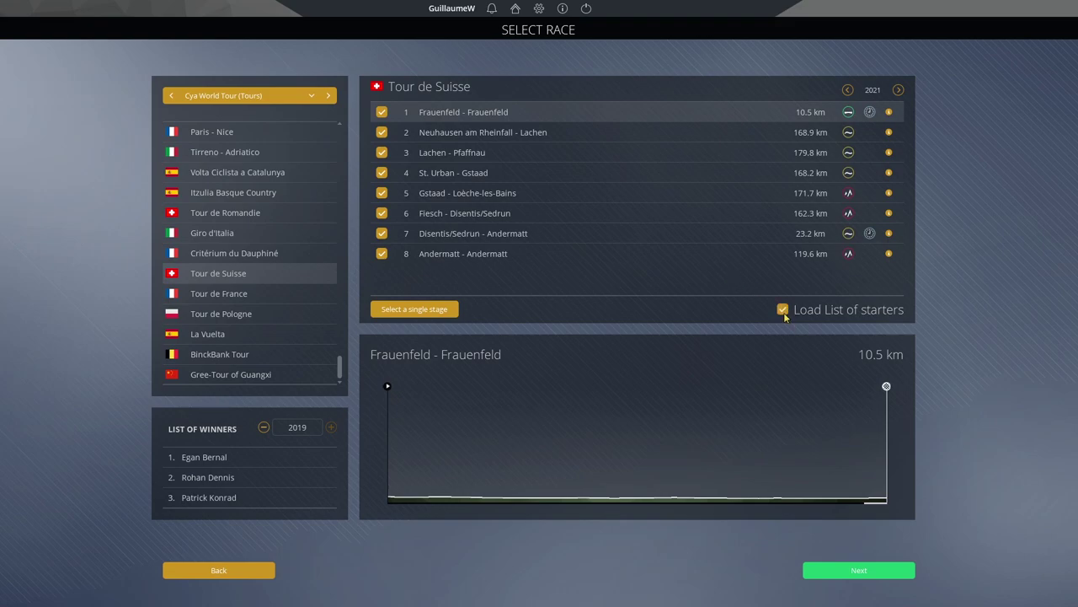